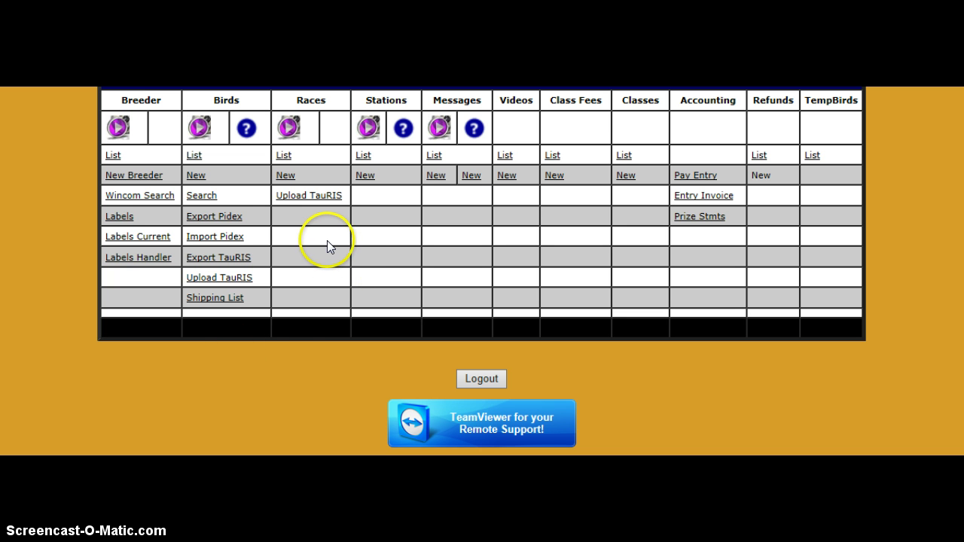
- Export the Gold Cup birds with Export Pidex and save the backup file to Downloads
click(216, 218)
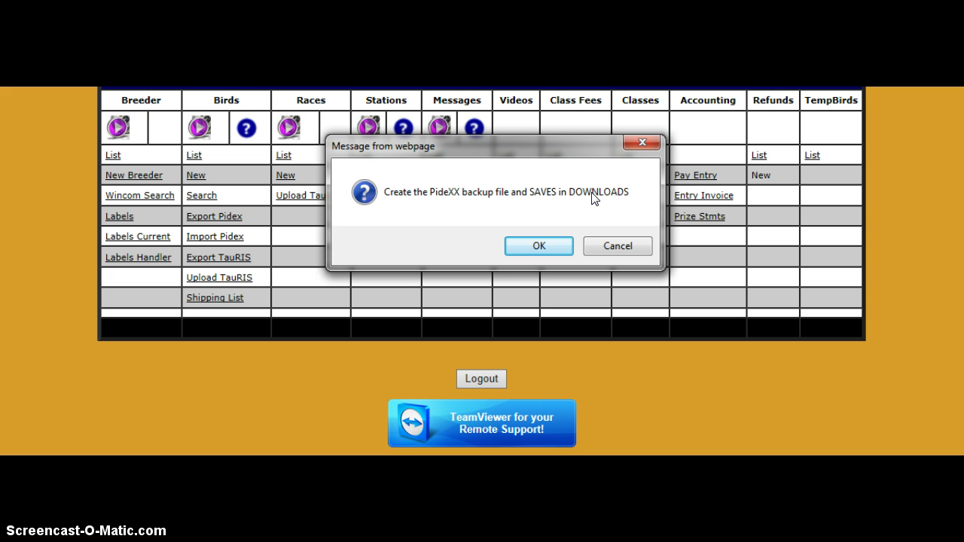
click(536, 247)
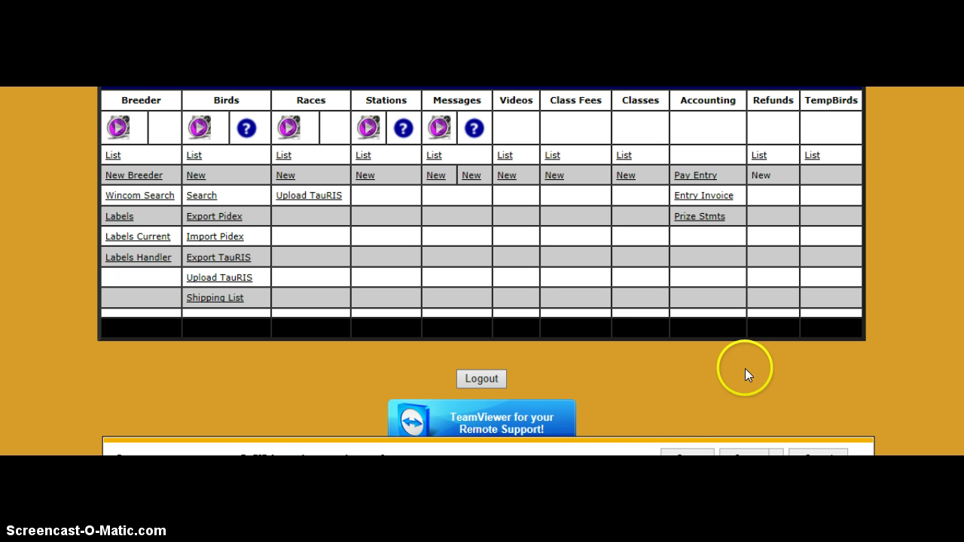
click(743, 456)
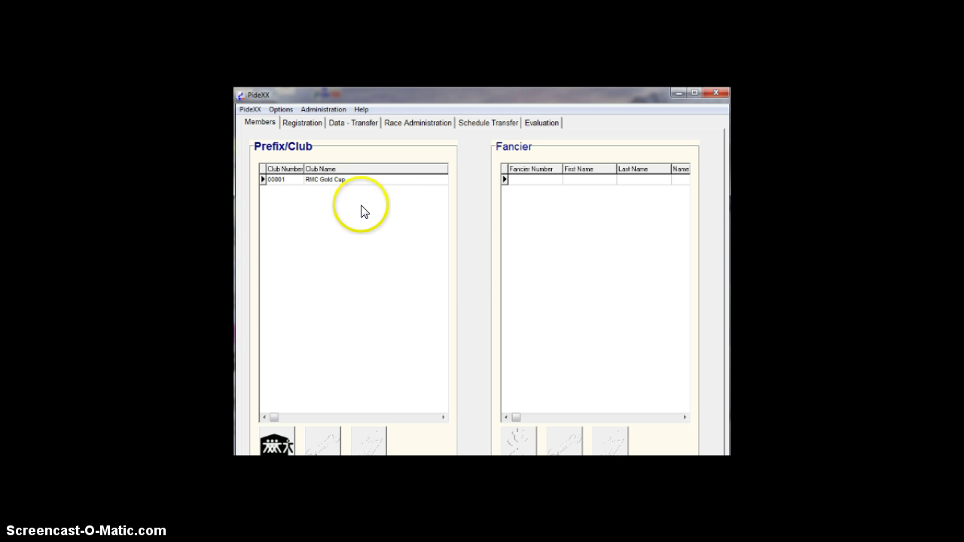
- Run Clean Up Database in PideXX and confirm deleting all club and fancier data
click(324, 108)
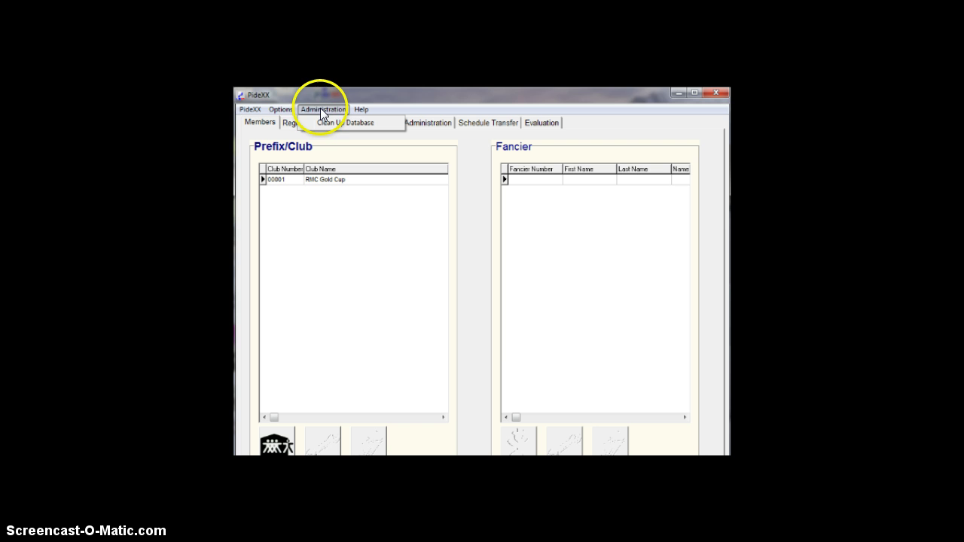
click(325, 120)
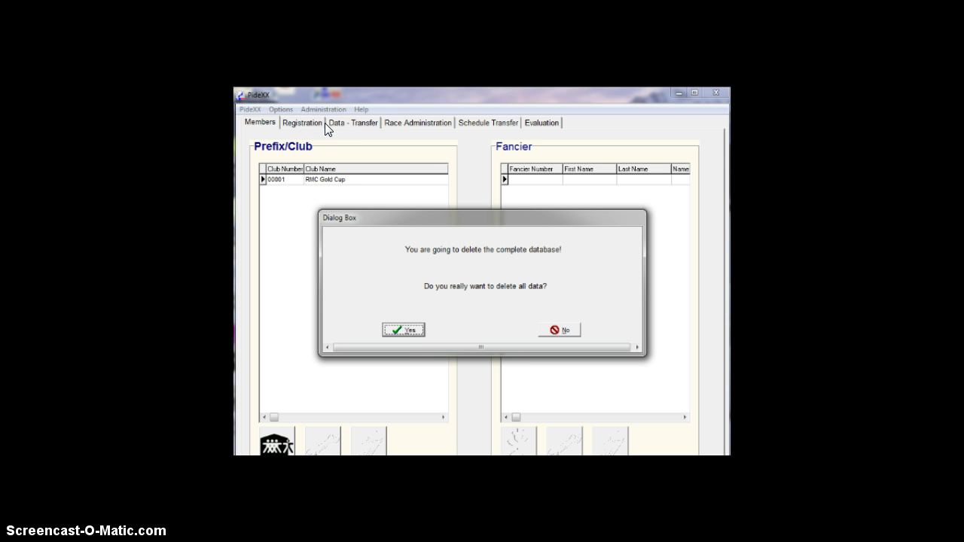
click(402, 329)
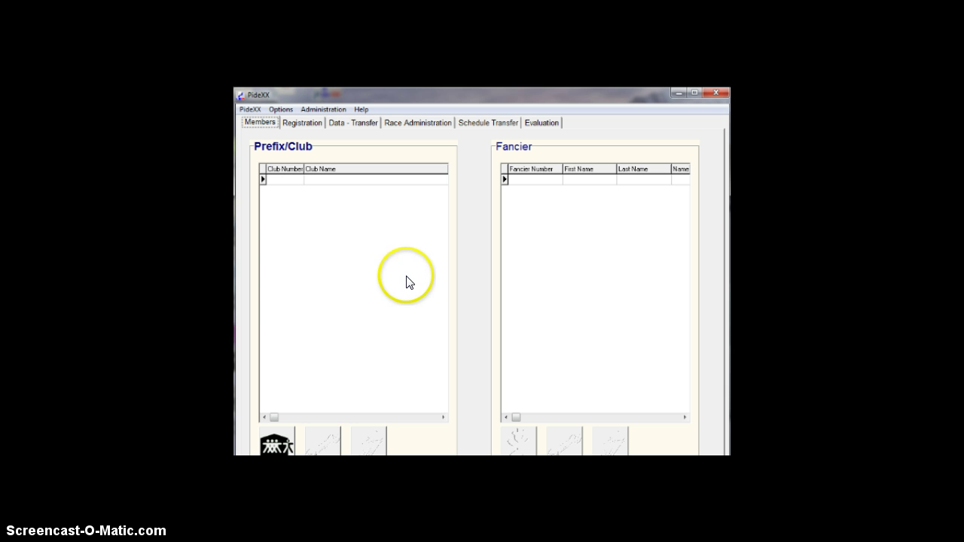
- Import the complete backup P_ (2).PIB from Downloads into PideXX
click(251, 110)
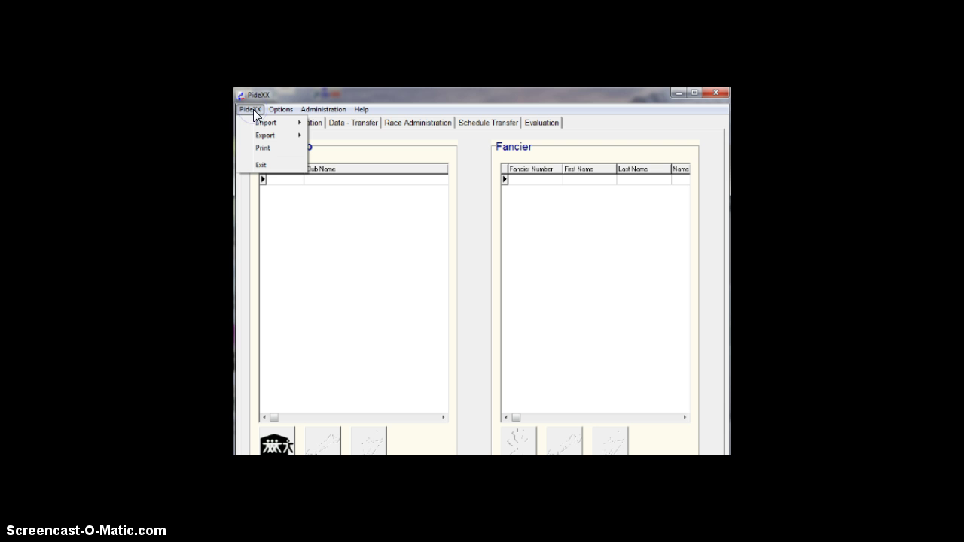
mouse_move(256, 122)
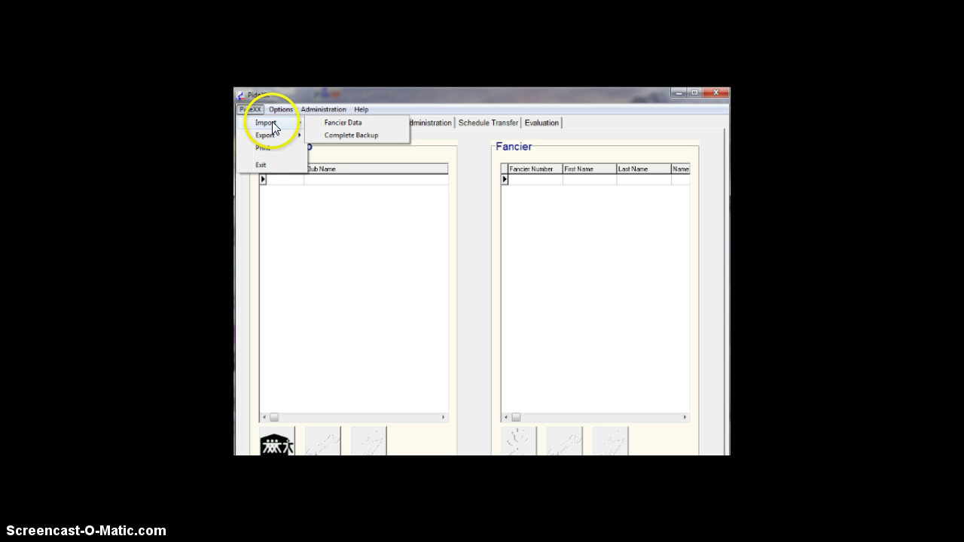
click(334, 136)
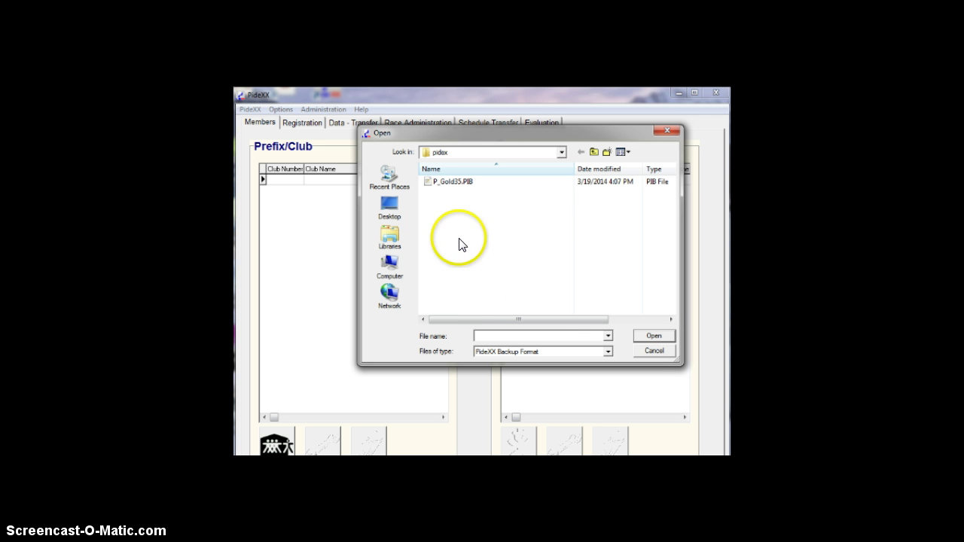
click(593, 152)
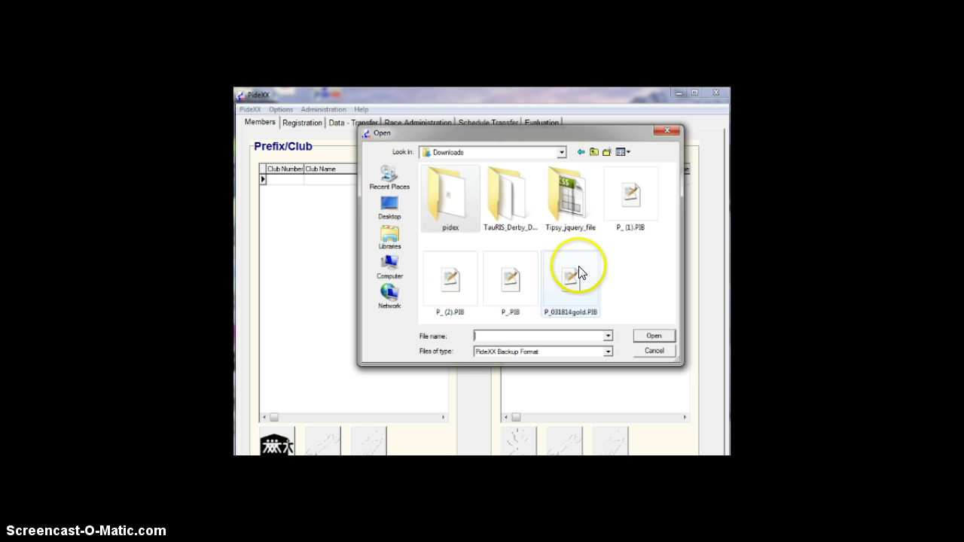
click(449, 284)
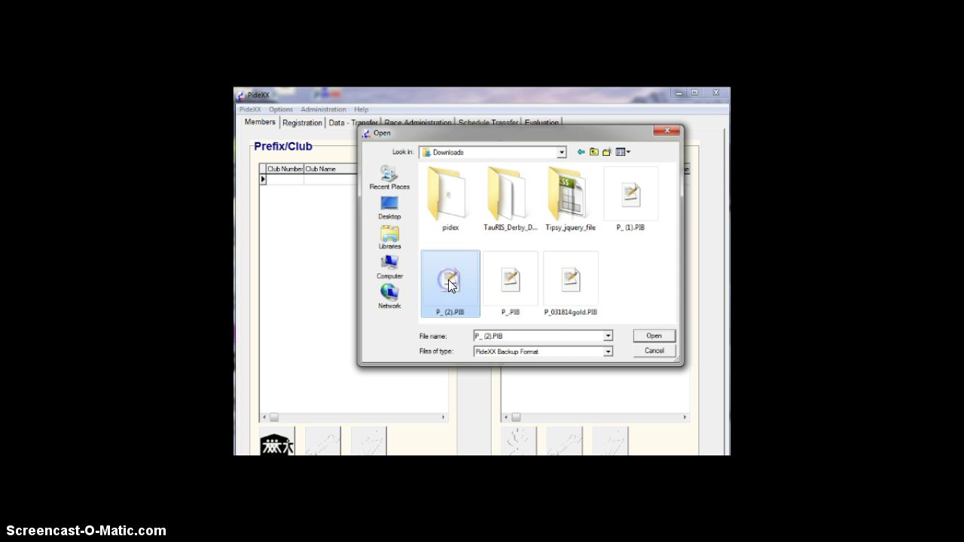
click(653, 335)
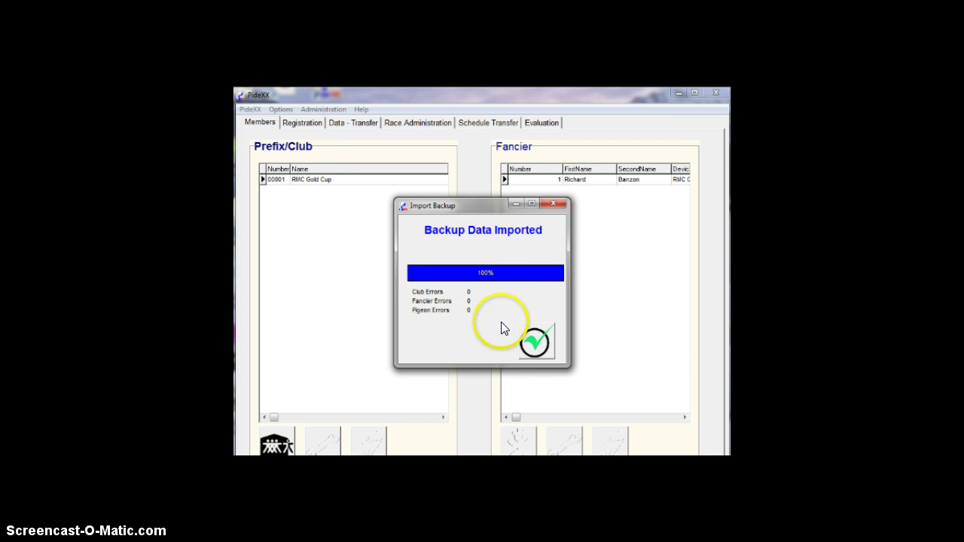
click(527, 340)
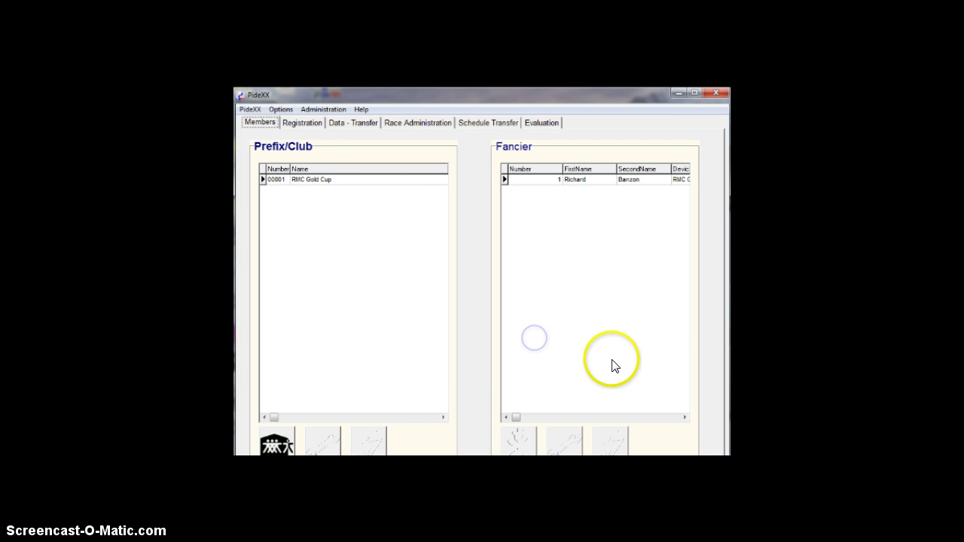
- In Data - Transfer, choose club 00001 RMC Gold Cup and fancier 000001, showing 35 pigeons
click(343, 127)
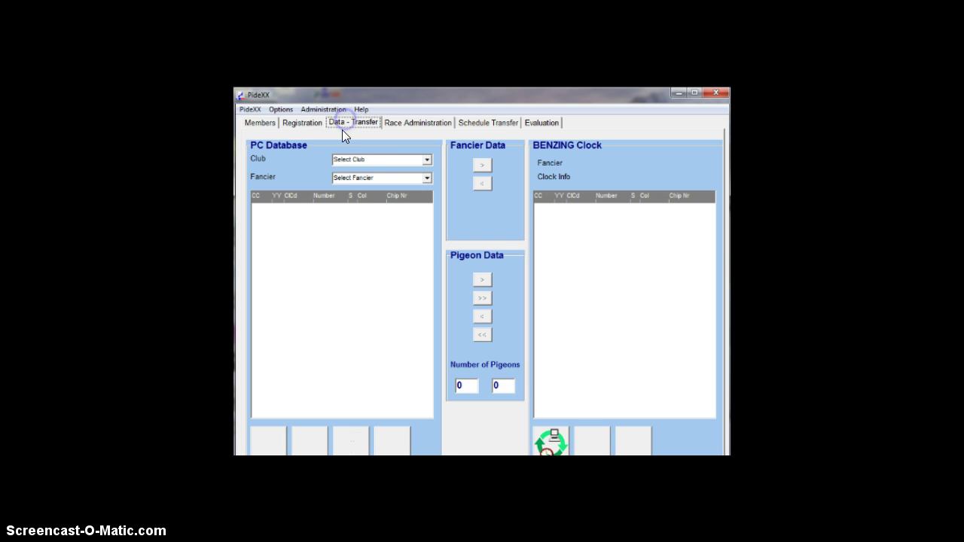
click(428, 162)
click(385, 171)
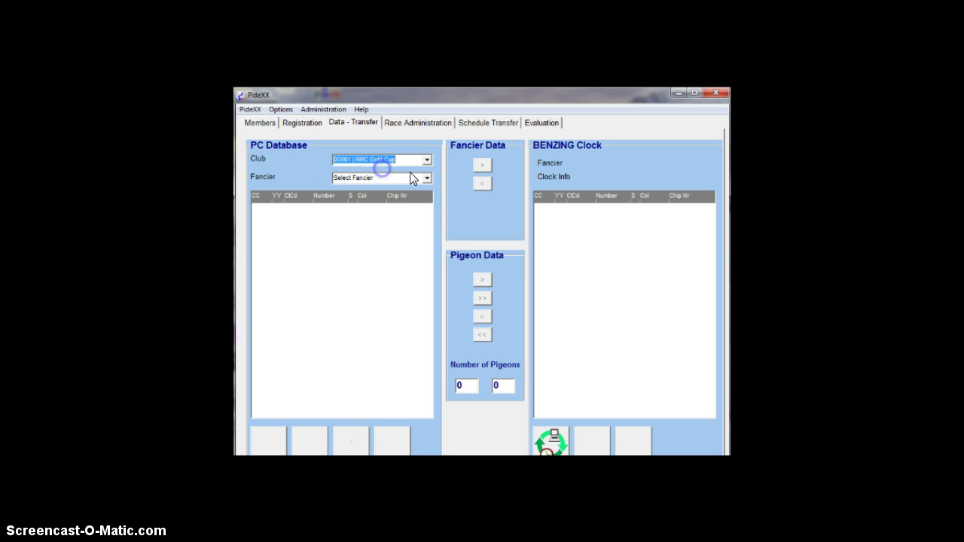
click(427, 178)
click(394, 188)
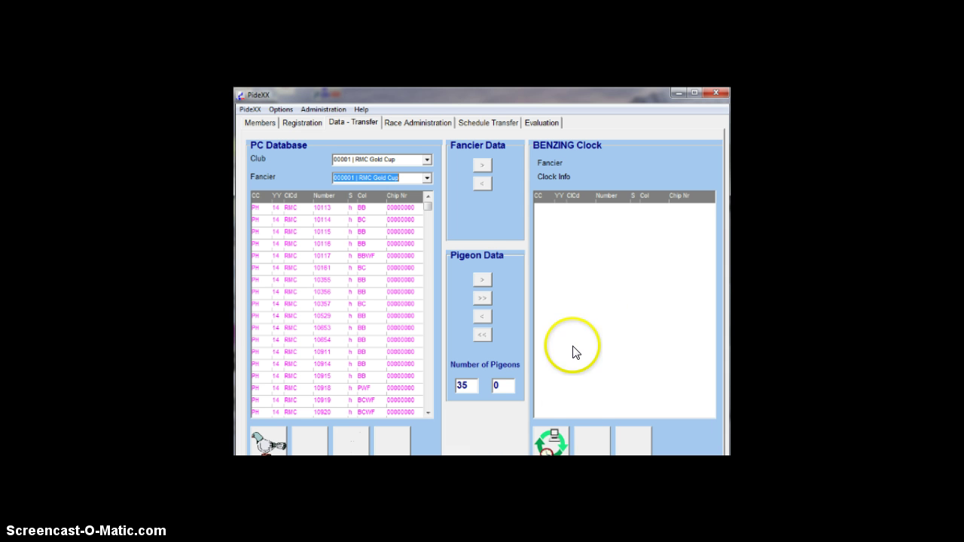
click(322, 220)
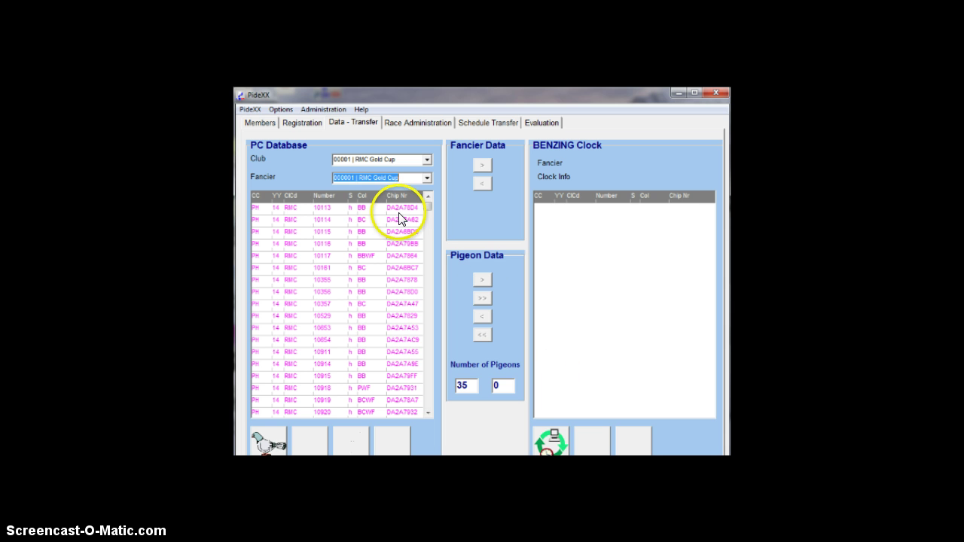
- Scroll through the PC Database list, confirming every pigeon has a Chip Nr
drag(397, 231, 397, 244)
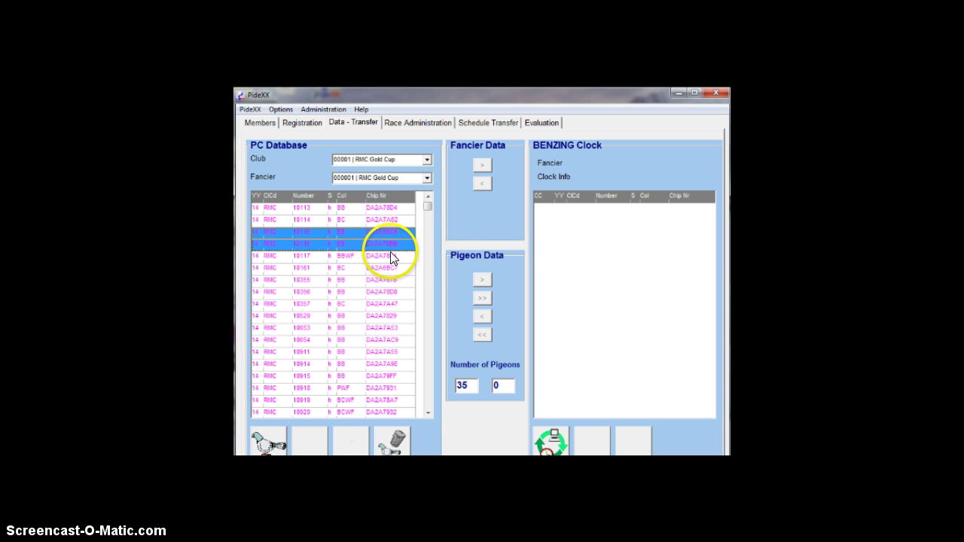
click(427, 214)
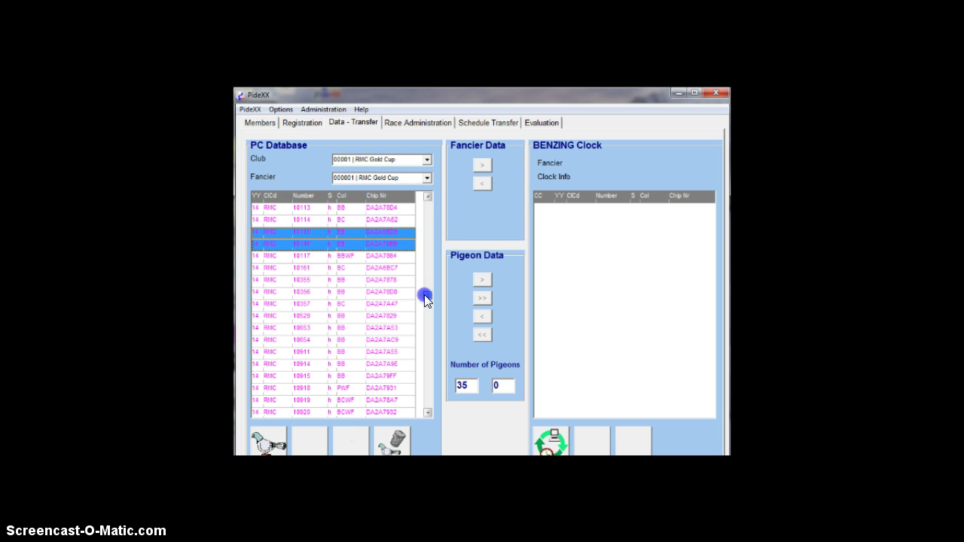
drag(424, 298, 426, 328)
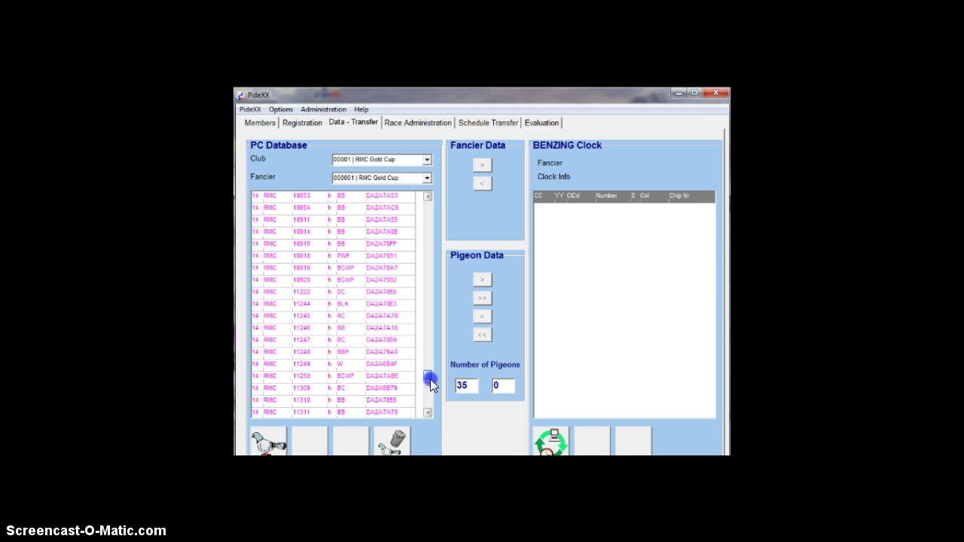
click(431, 405)
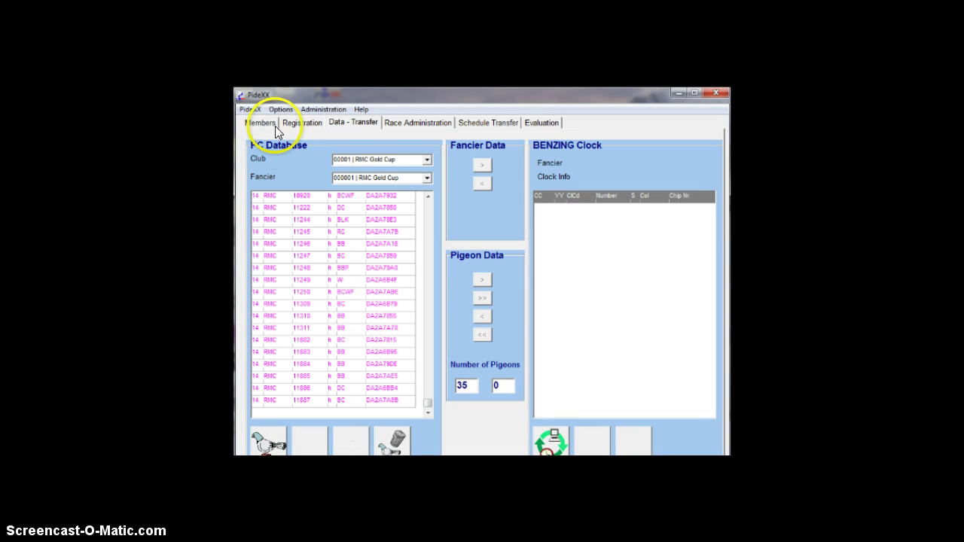
- Start a complete backup export from PideXX's import/export options
click(250, 109)
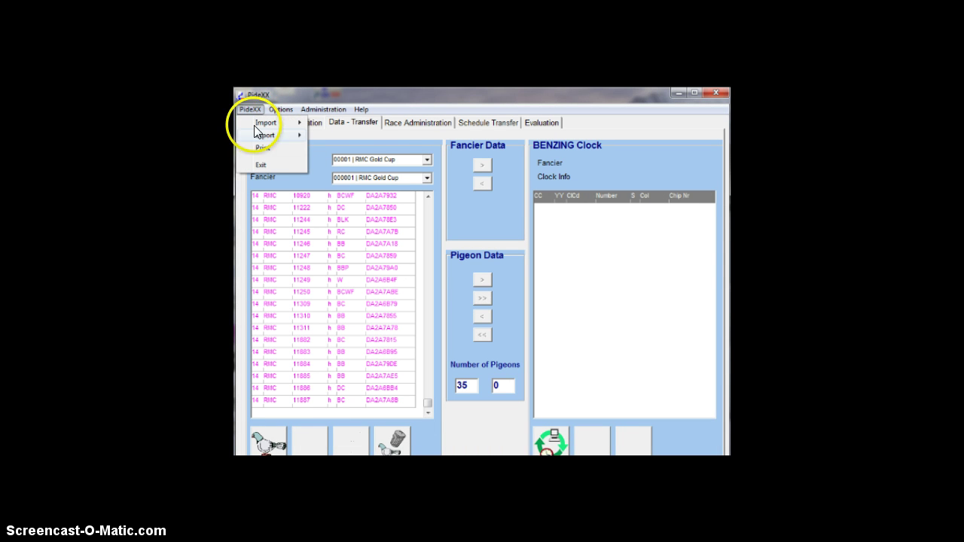
mouse_move(263, 138)
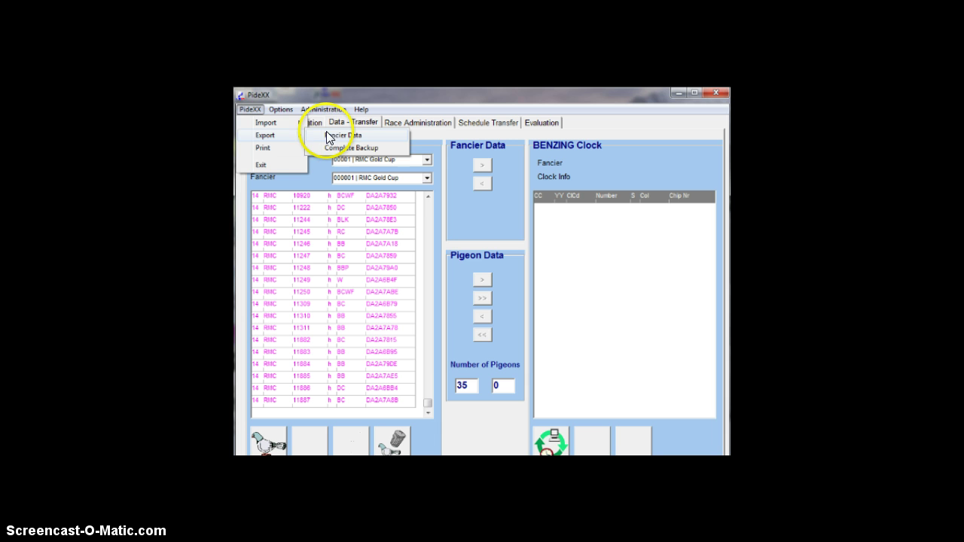
click(333, 149)
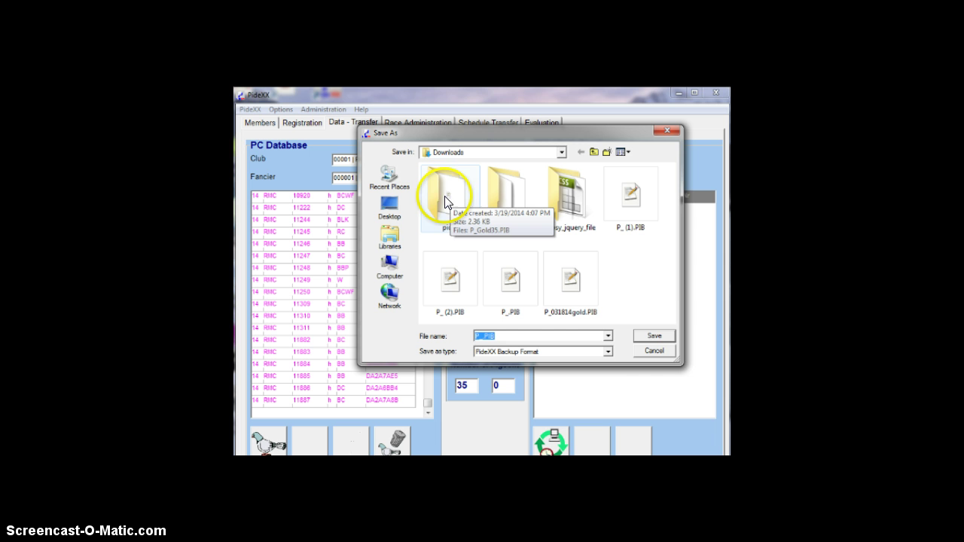
- Create a pidex folder in Downloads and name the backup P_Gold35.PIB
right_click(625, 264)
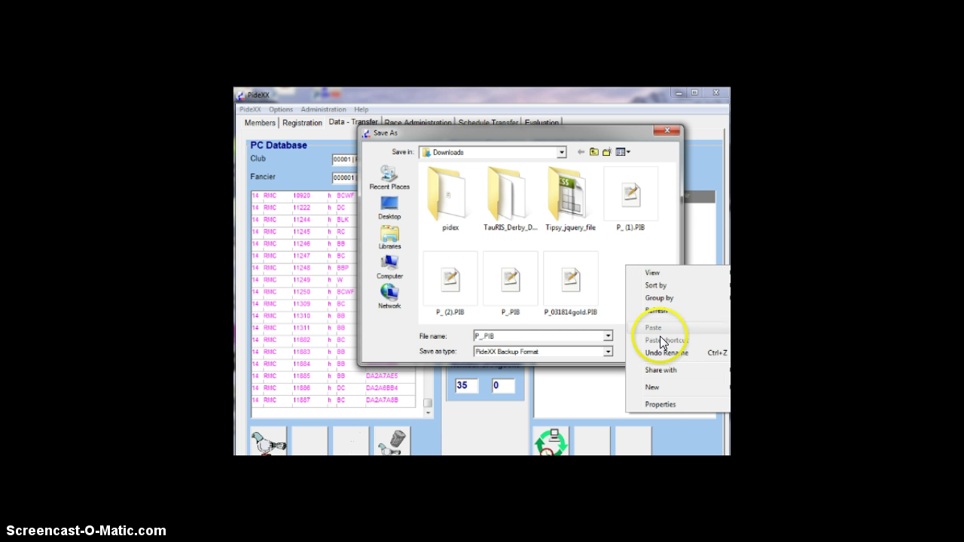
mouse_move(651, 386)
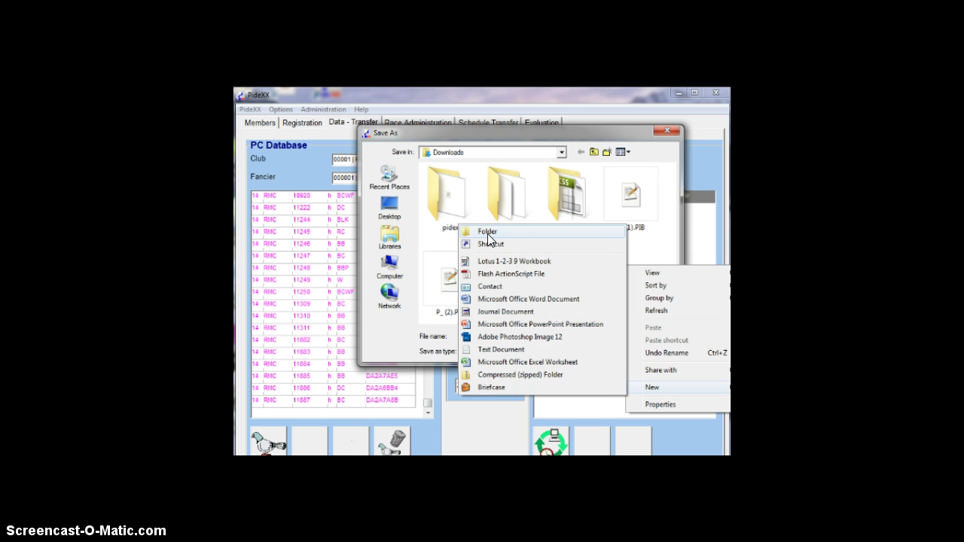
drag(487, 234, 567, 259)
click(567, 260)
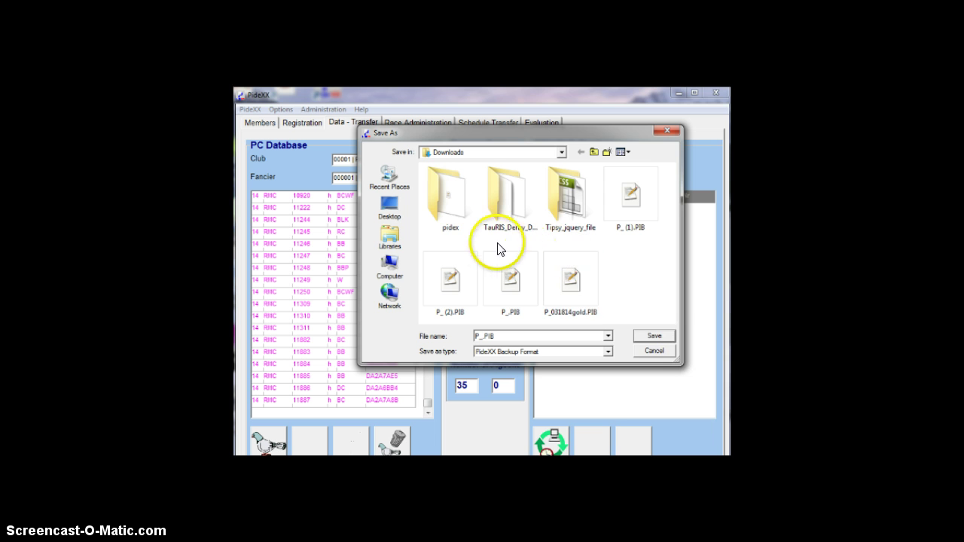
click(451, 196)
click(449, 203)
click(485, 336)
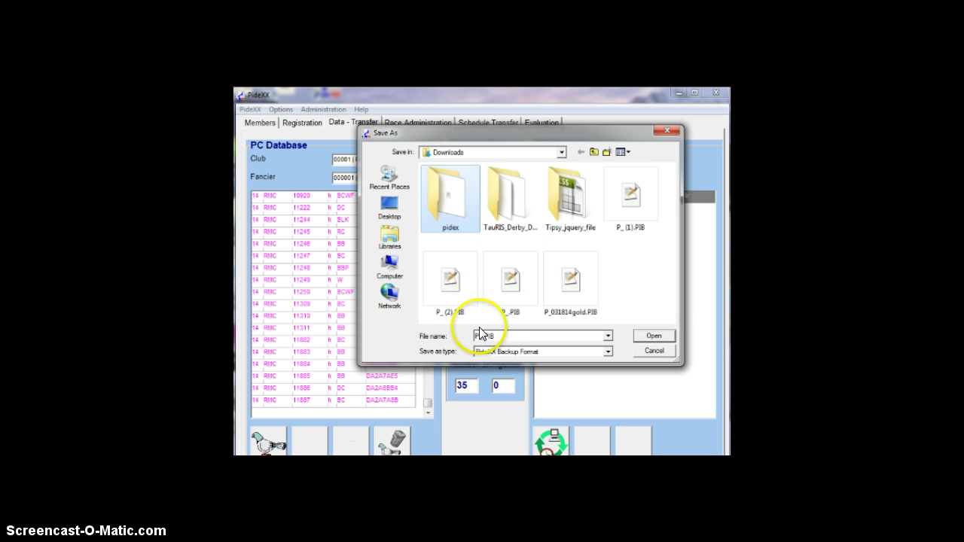
double_click(479, 336)
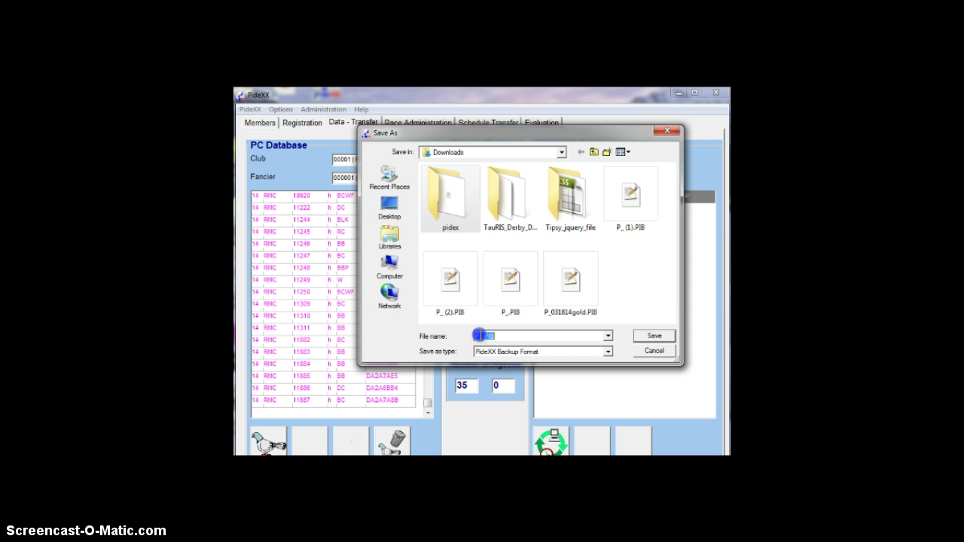
click(578, 391)
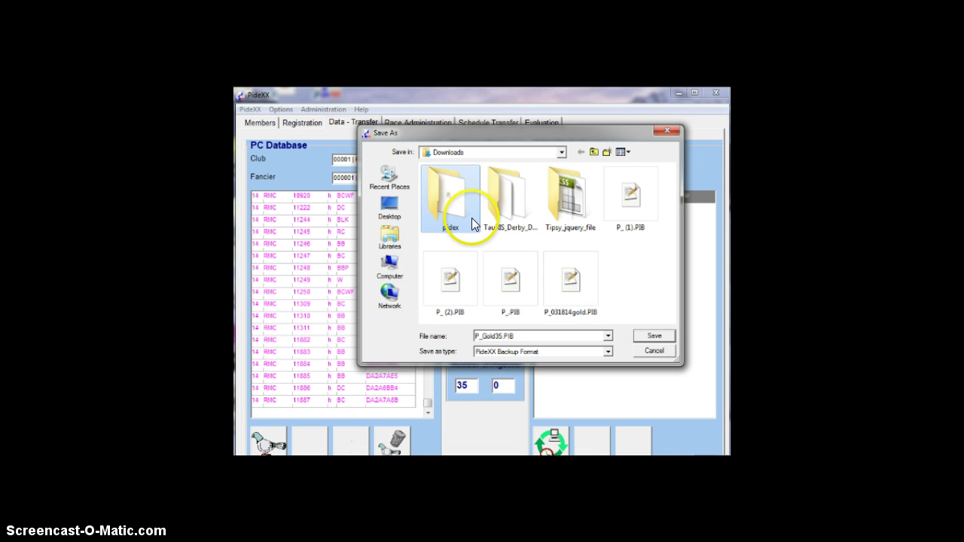
- Save the backup as P_Gold35.PIB and return to the website's RMC Gold Cup Handler Menu
click(647, 336)
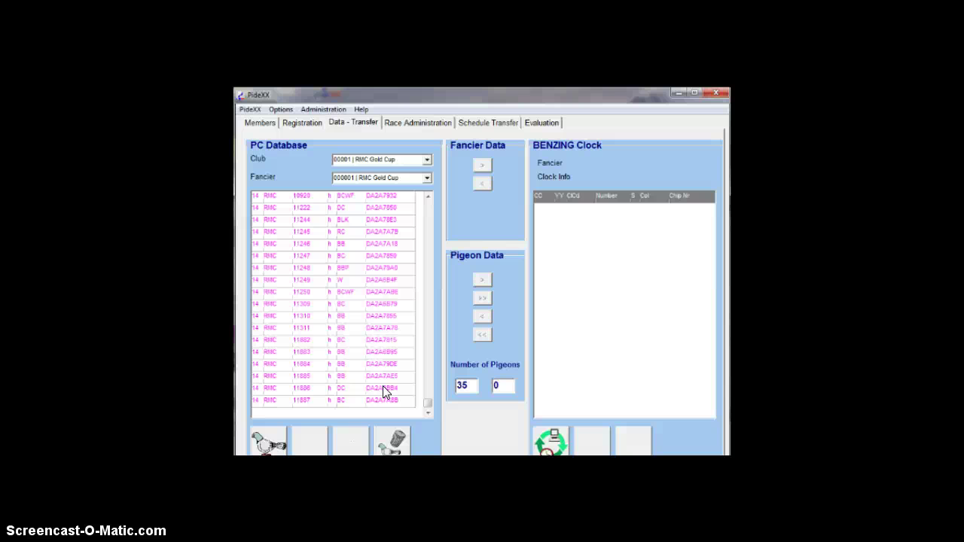
click(383, 388)
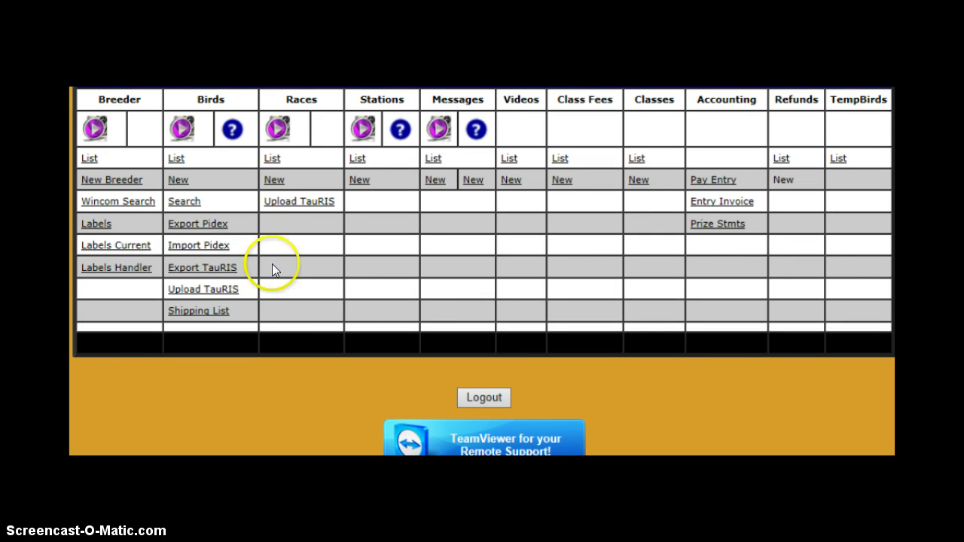
- In the Import Pidex form, select P_Gold35.PIB from the pidex folder
click(192, 247)
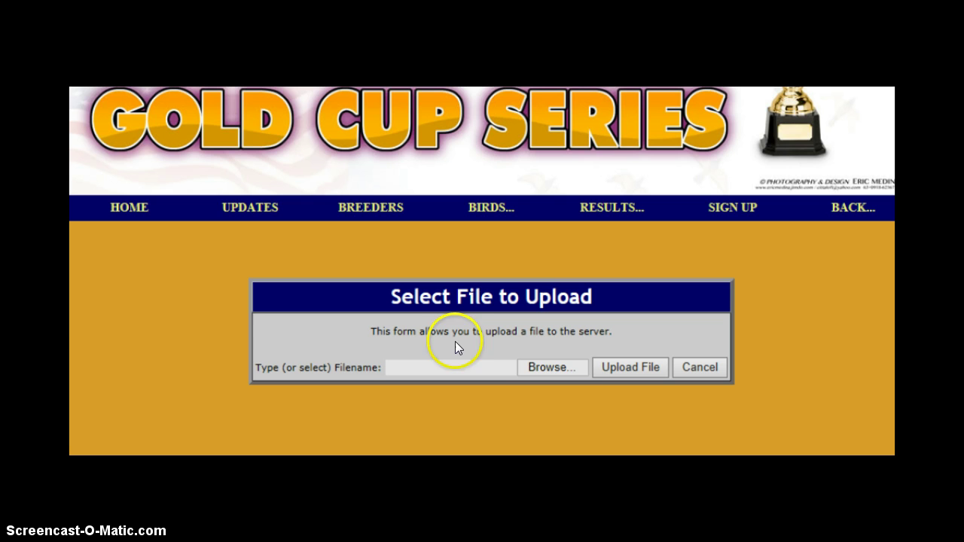
click(548, 367)
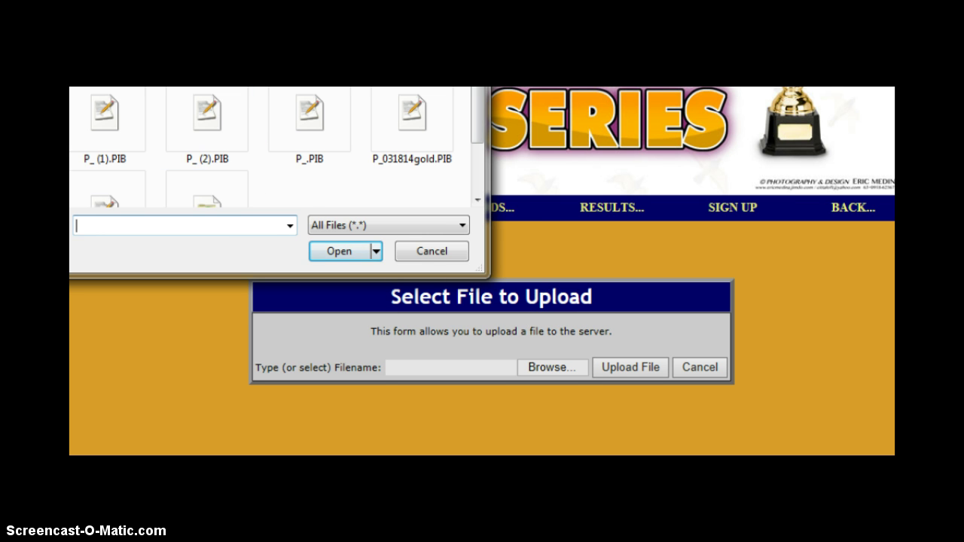
drag(302, 68, 432, 158)
drag(287, 7, 308, 57)
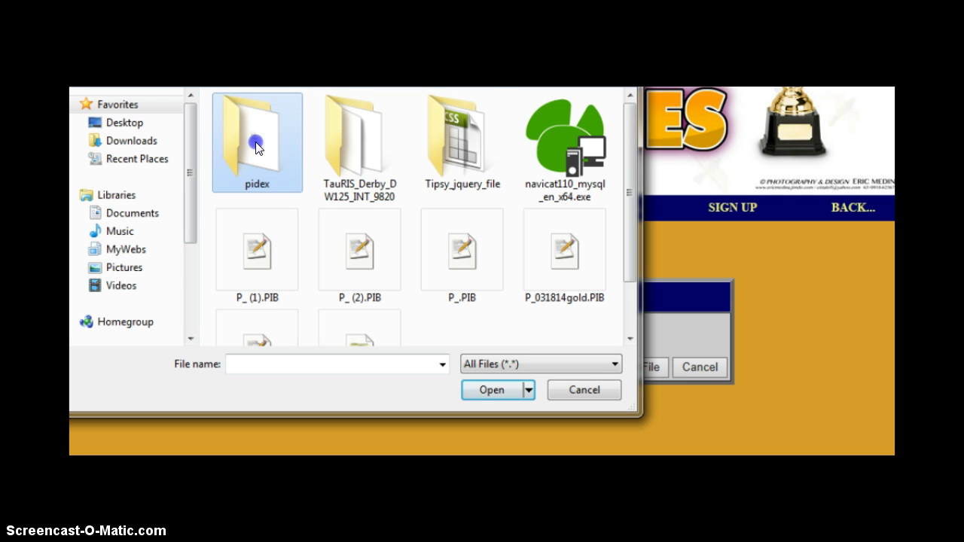
double_click(254, 144)
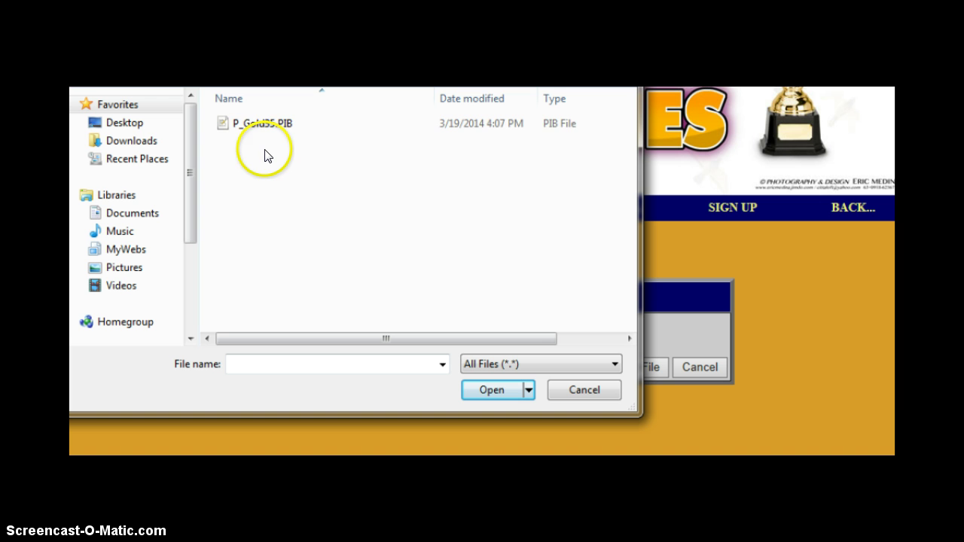
click(257, 125)
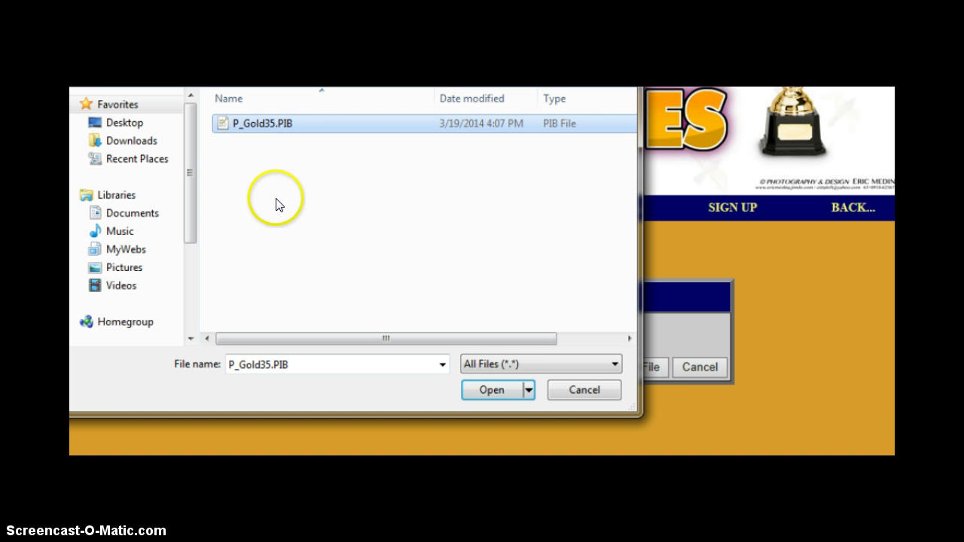
click(489, 388)
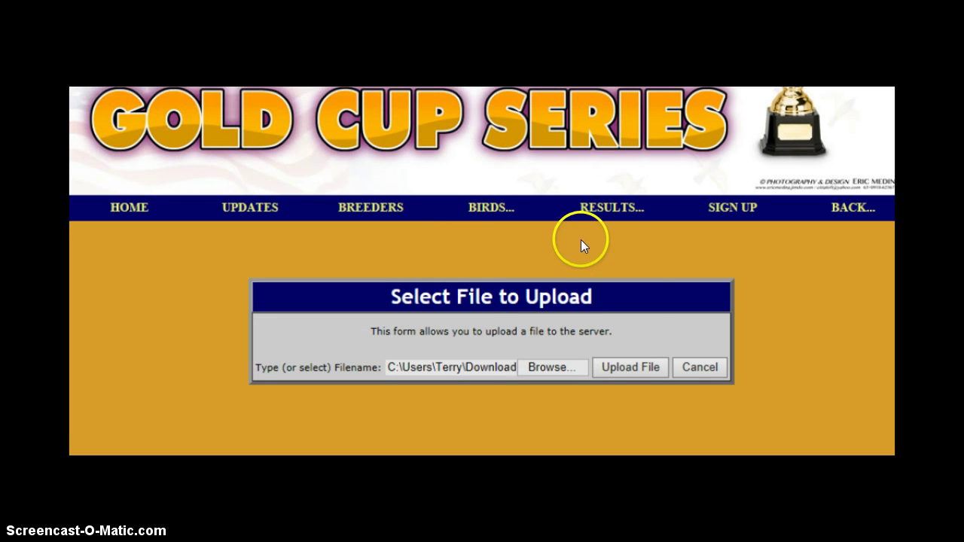
- Upload P_Gold35.PIB and open the Birds list showing each pigeon's eRing chip code
click(628, 366)
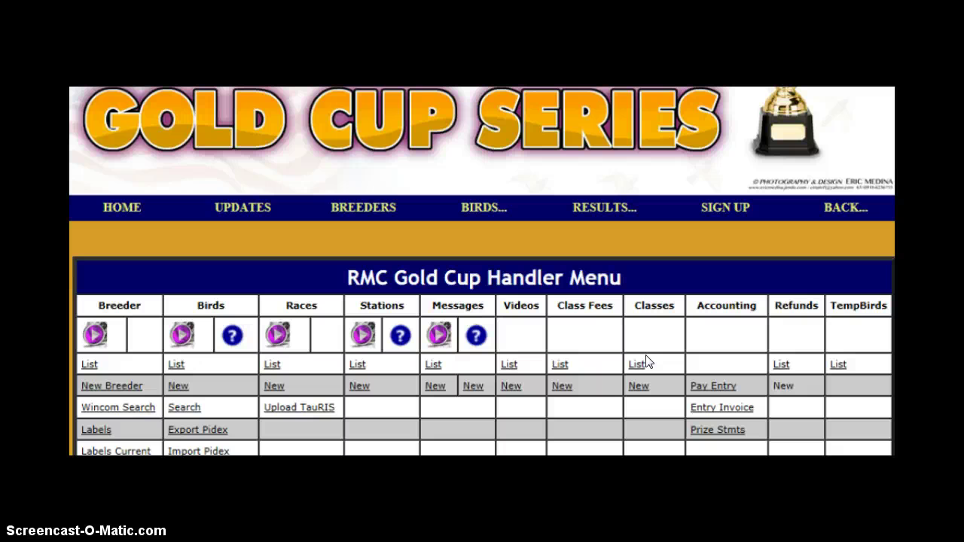
click(177, 367)
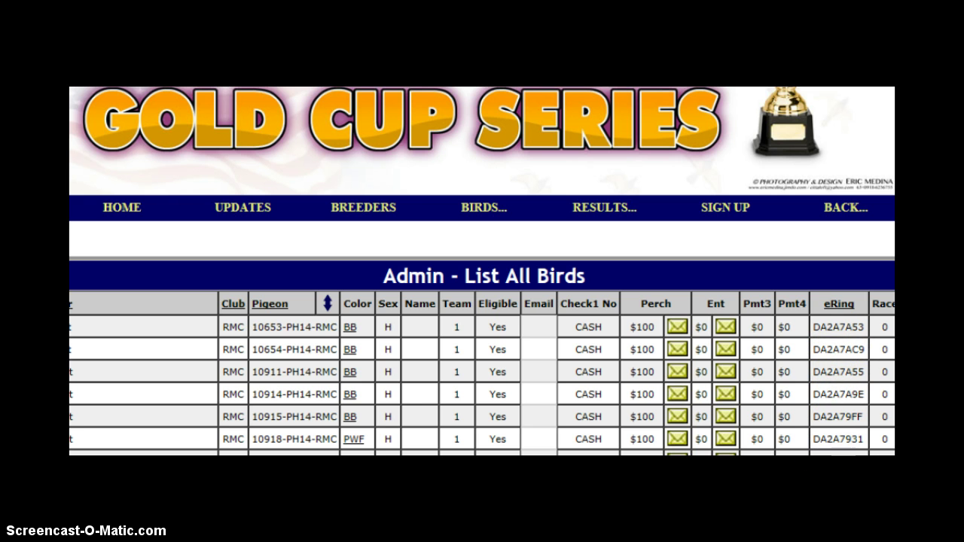
- Scroll down the bird list to the Fee Totals and back up, checking each eRing
scroll(483, 271, down, 1)
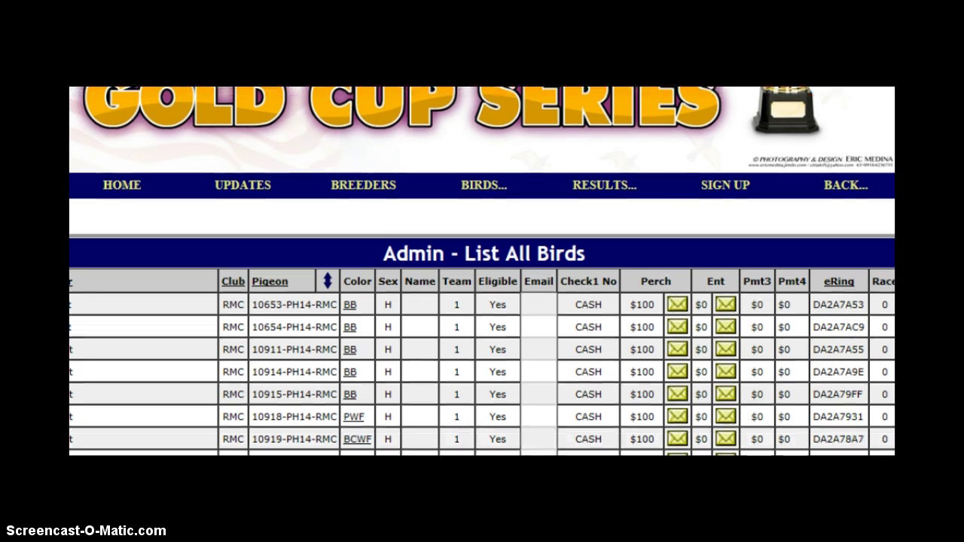
scroll(482, 271, down, 15)
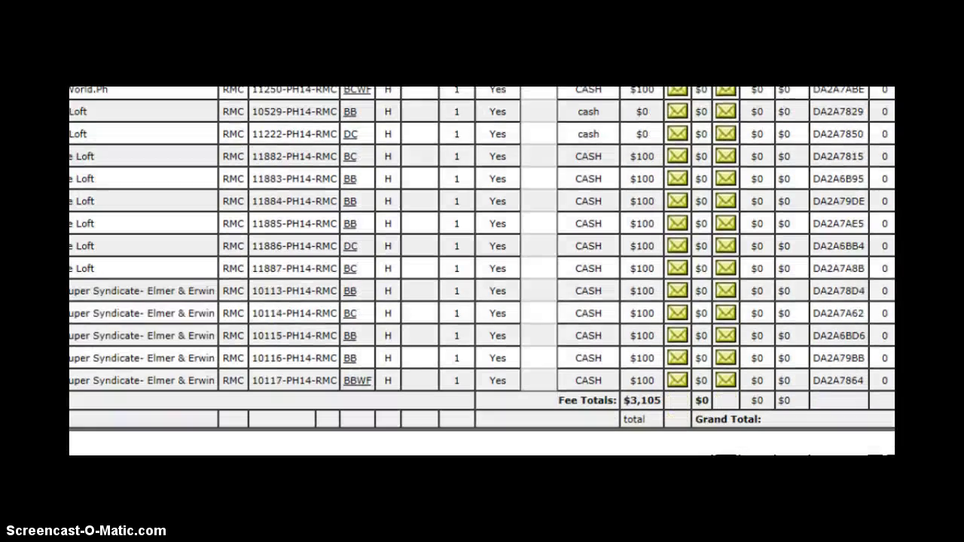
scroll(482, 271, up, 15)
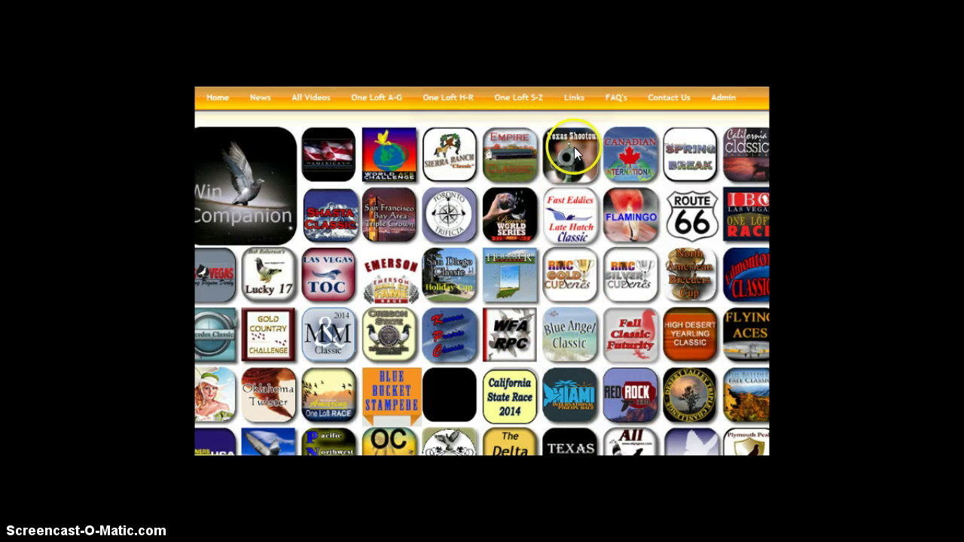
- Open FAQ question 9 on saving the Bird List to Benzing PideXX
mouse_move(613, 95)
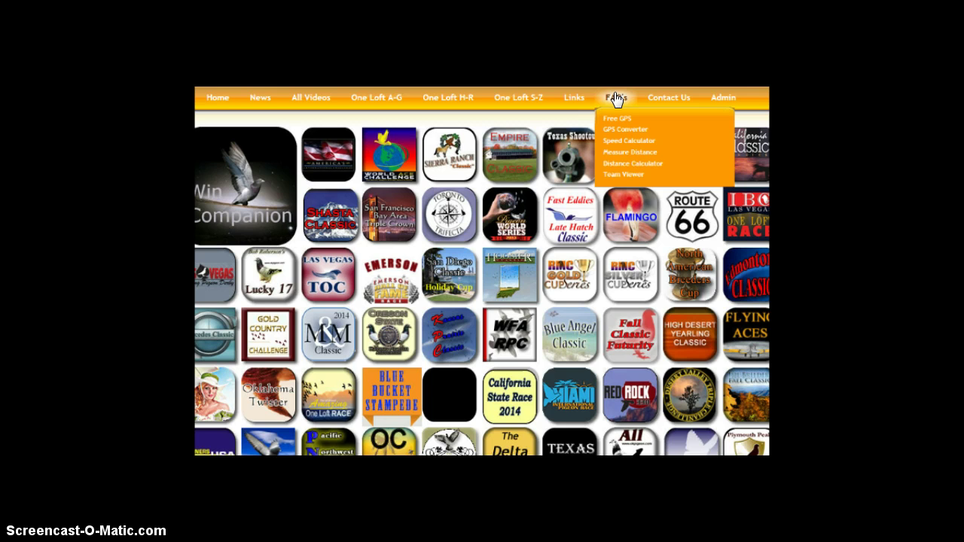
click(615, 98)
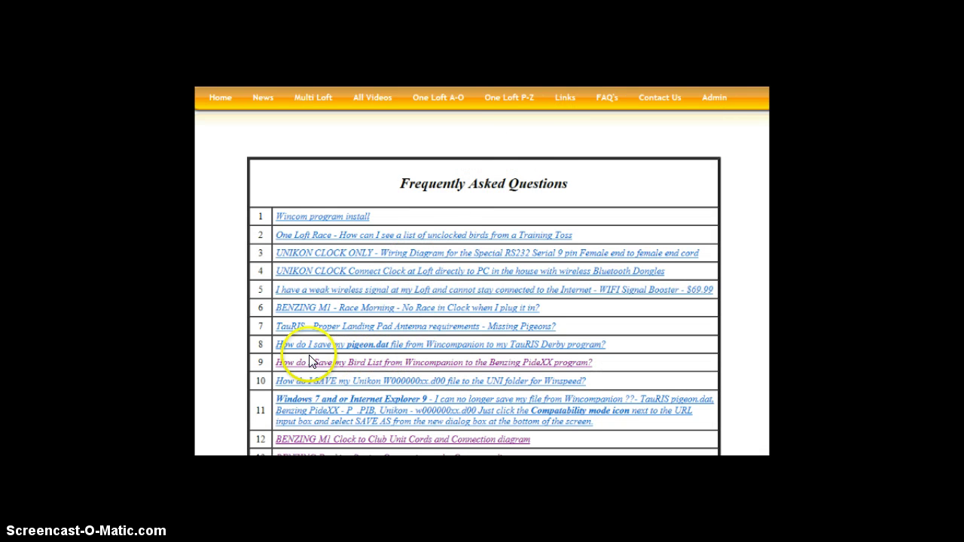
click(427, 364)
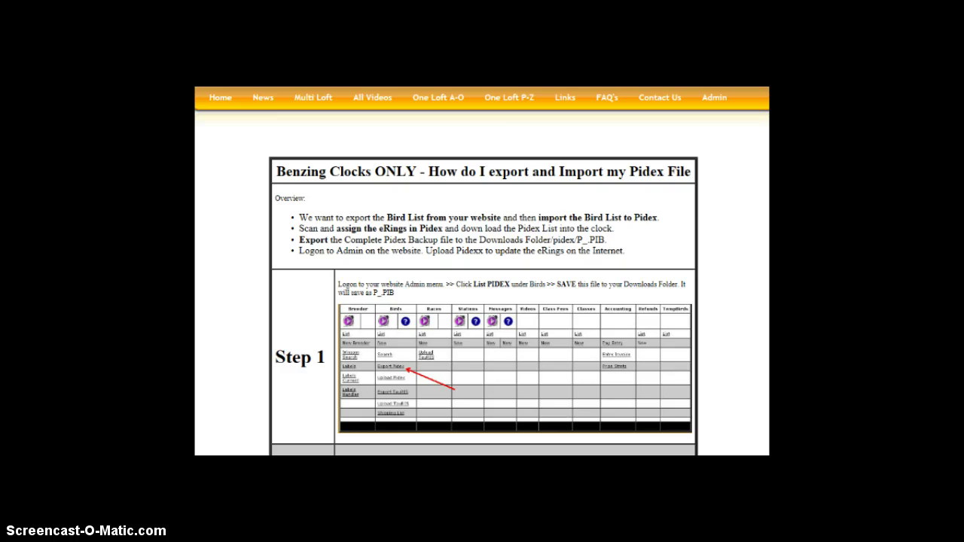
- Scroll past Step 1 to the Step 2 PideXX screenshot and 'When finished Click Registration' text
scroll(482, 271, down, 1)
scroll(482, 271, down, 1)
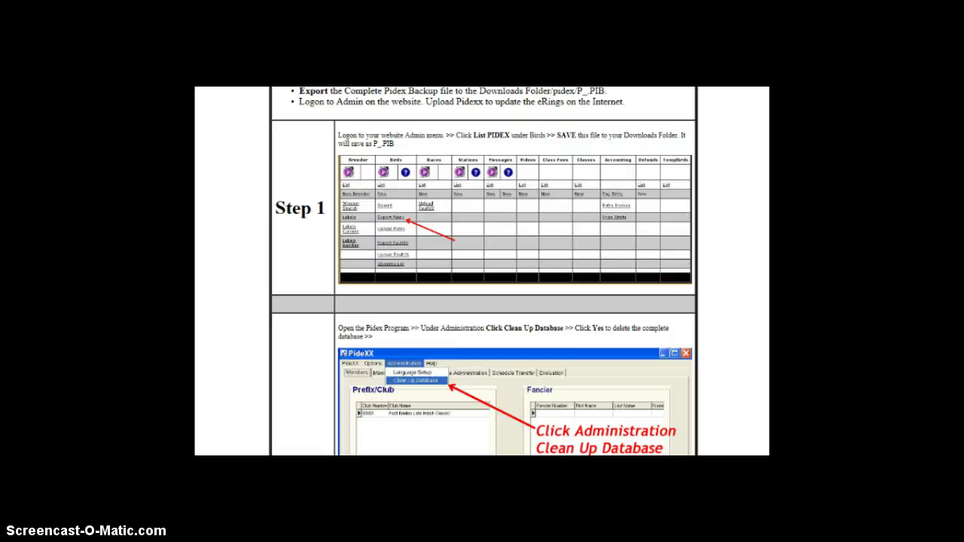
scroll(482, 271, down, 1)
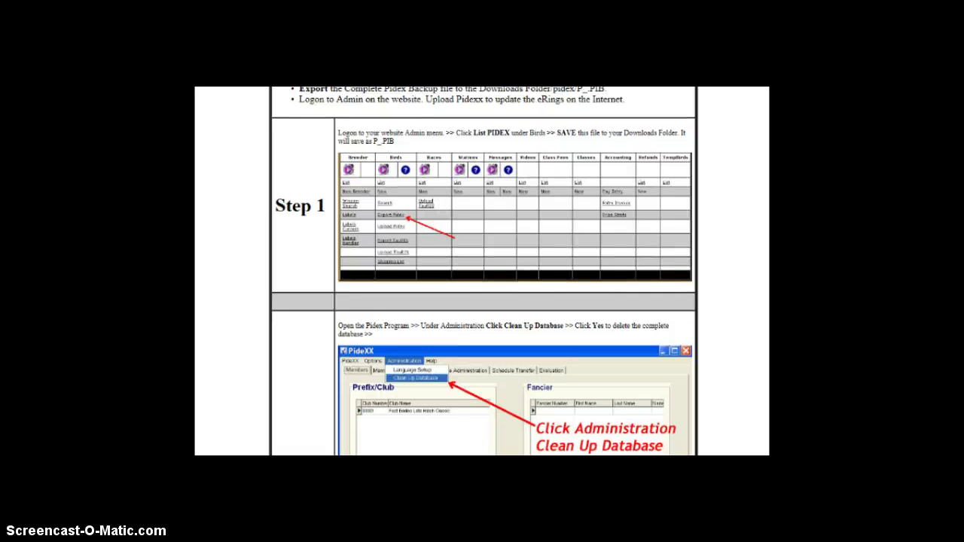
scroll(482, 272, down, 3)
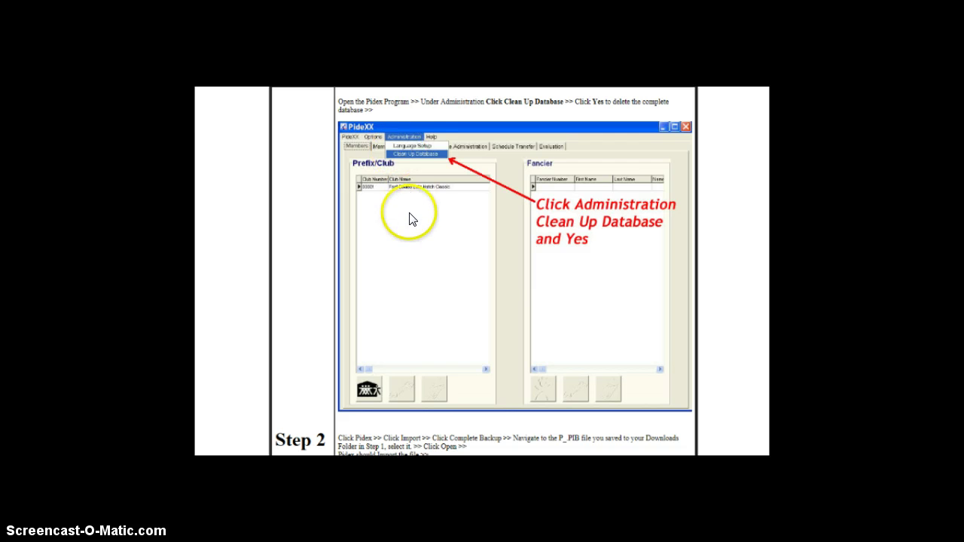
scroll(482, 272, down, 3)
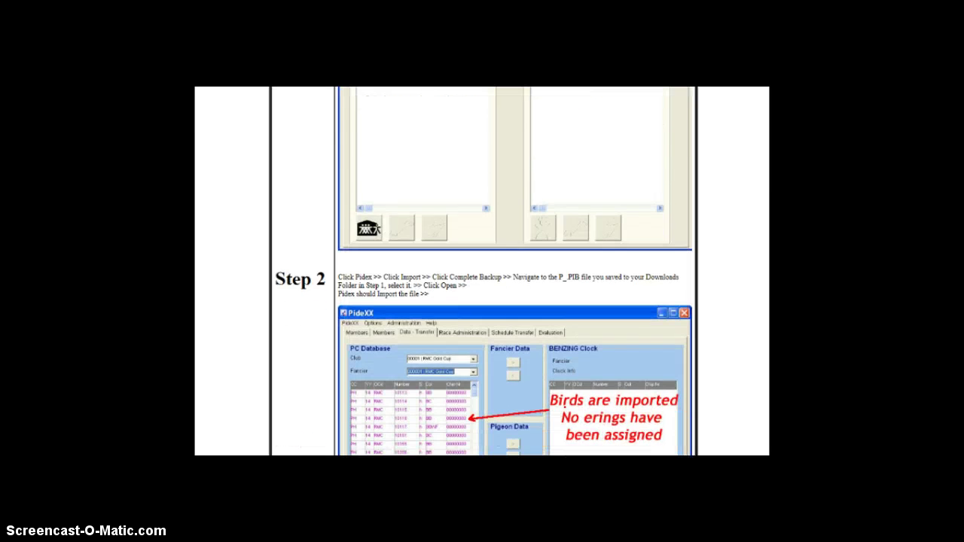
scroll(482, 271, down, 3)
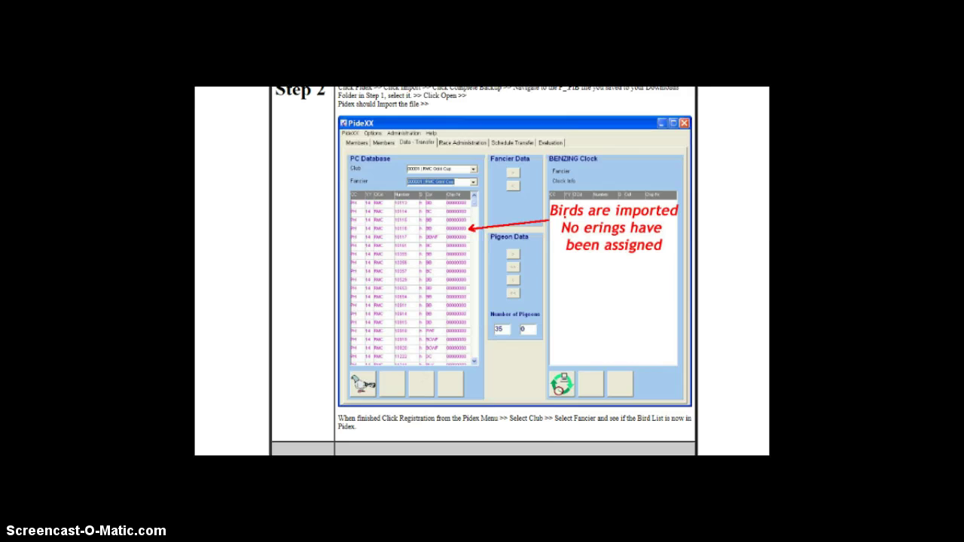
scroll(482, 271, up, 1)
scroll(483, 271, up, 1)
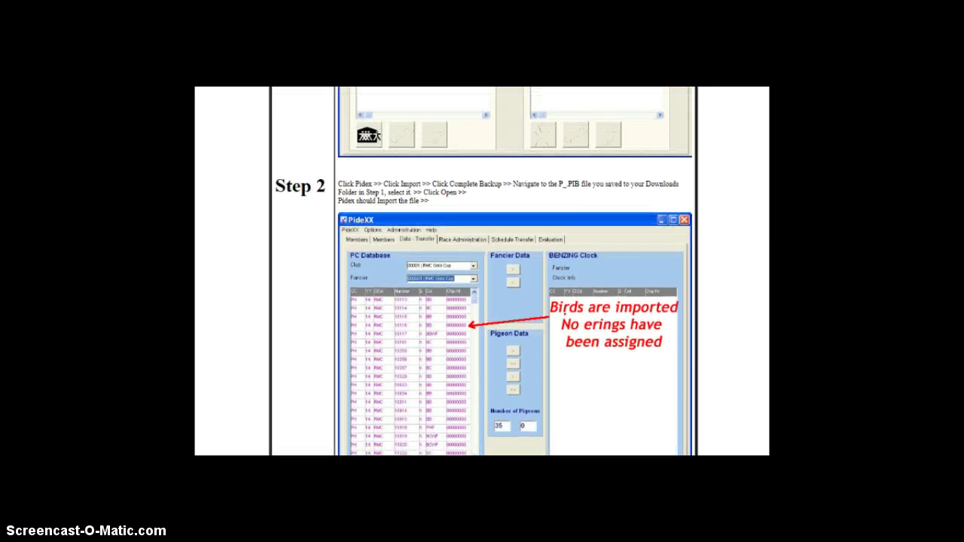
scroll(482, 271, up, 5)
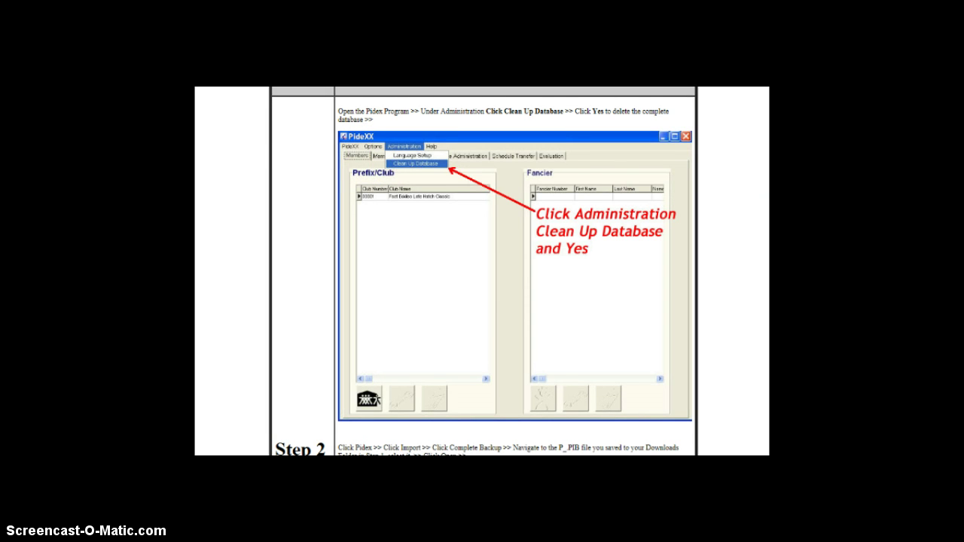
scroll(482, 271, down, 3)
scroll(482, 272, up, 6)
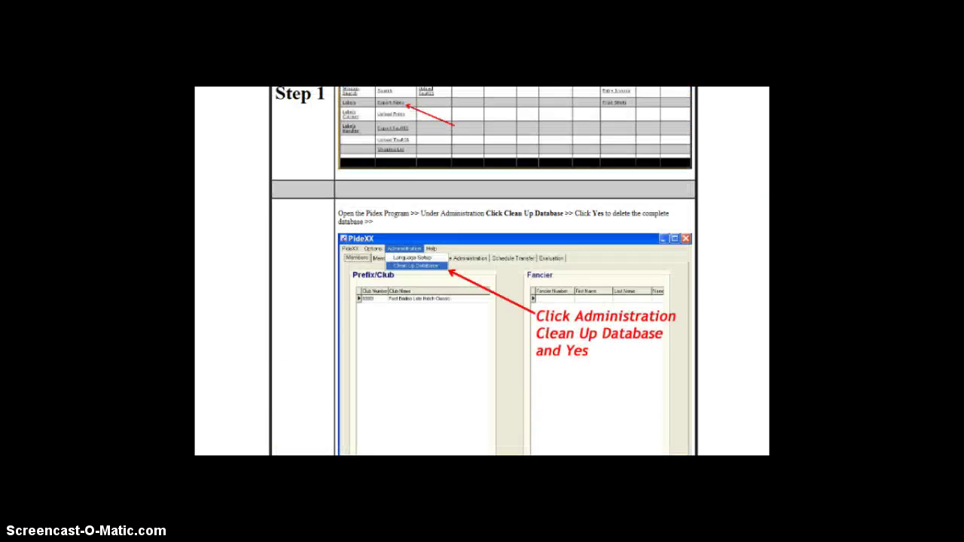
scroll(482, 272, down, 6)
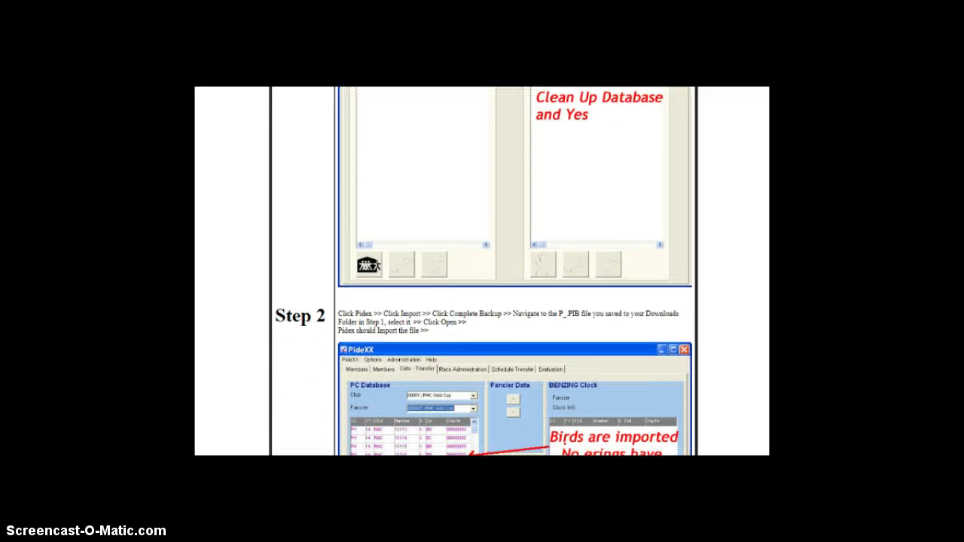
scroll(482, 271, down, 1)
scroll(482, 271, up, 1)
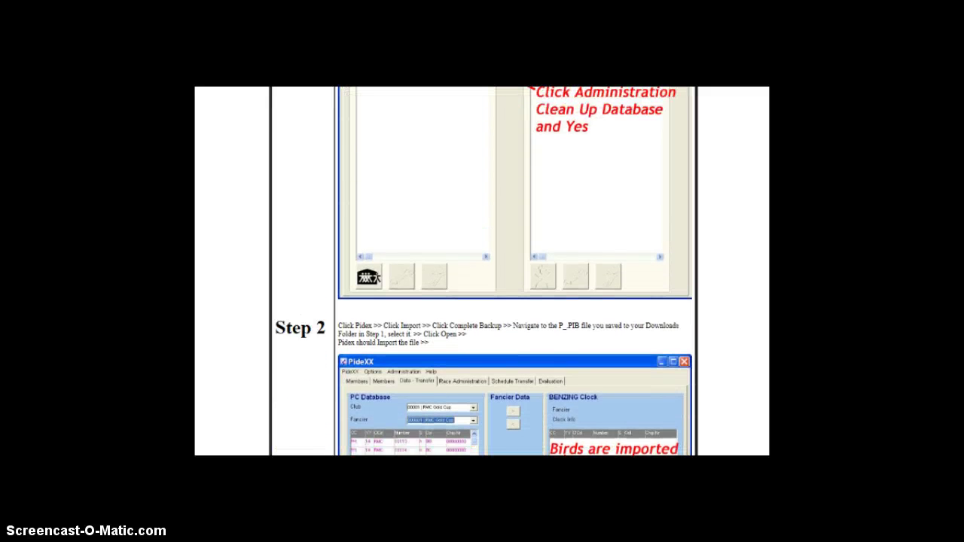
scroll(482, 271, down, 1)
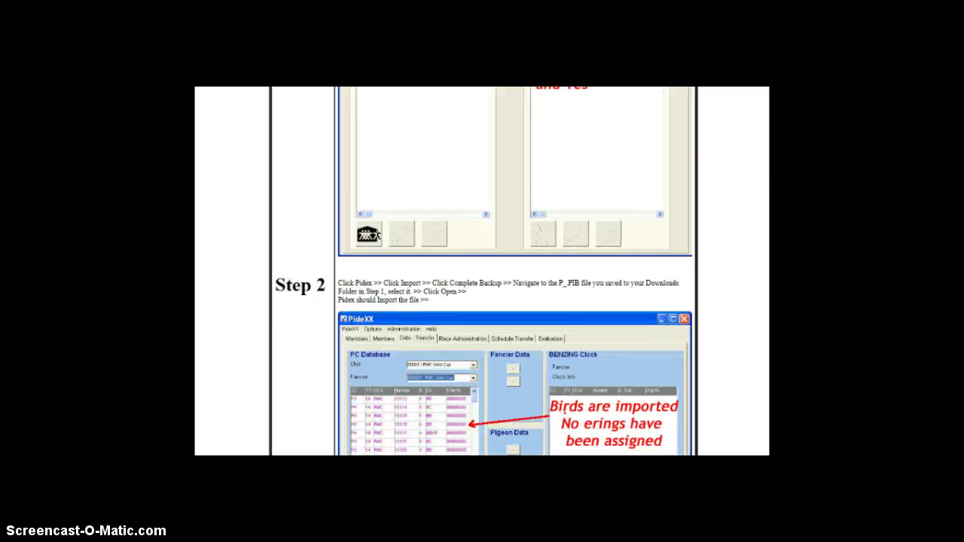
scroll(482, 271, down, 4)
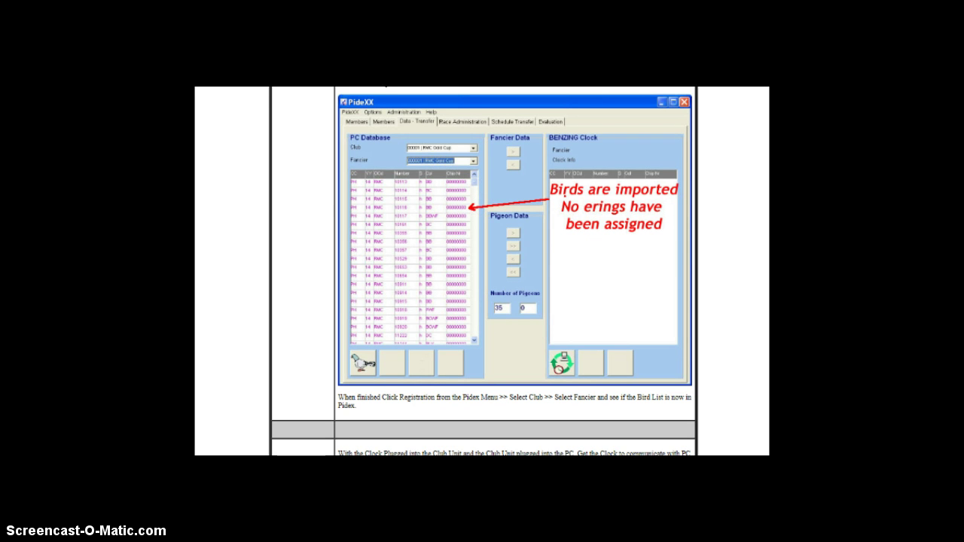
- Scroll through Steps 3 and 4 to the full Step 5 'Pidexx Export Complete Backup' screenshot
scroll(482, 271, down, 3)
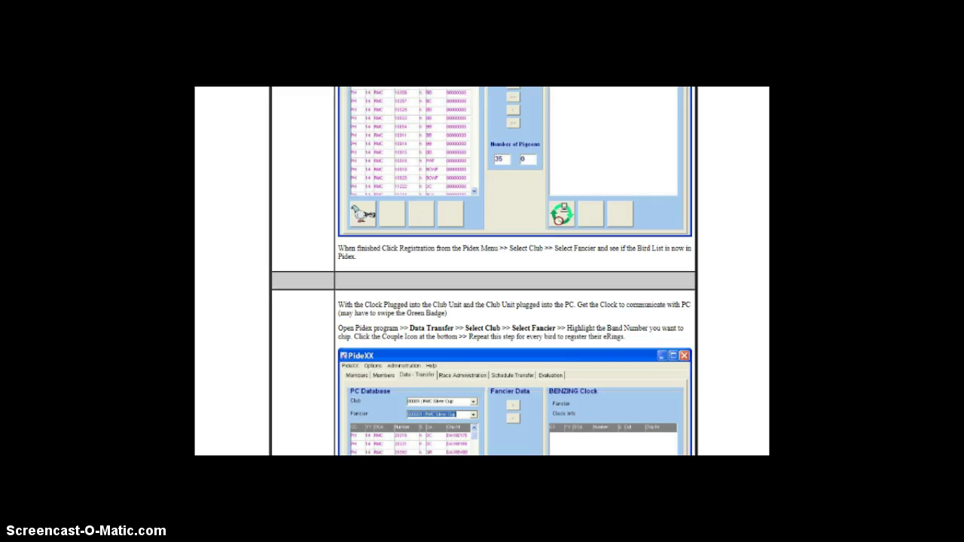
scroll(482, 271, down, 3)
scroll(482, 271, down, 2)
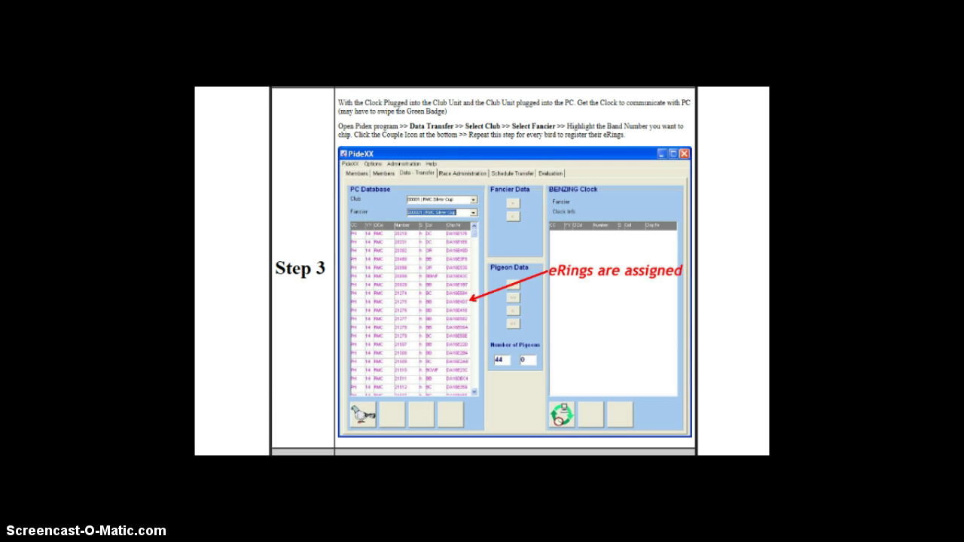
scroll(482, 271, down, 5)
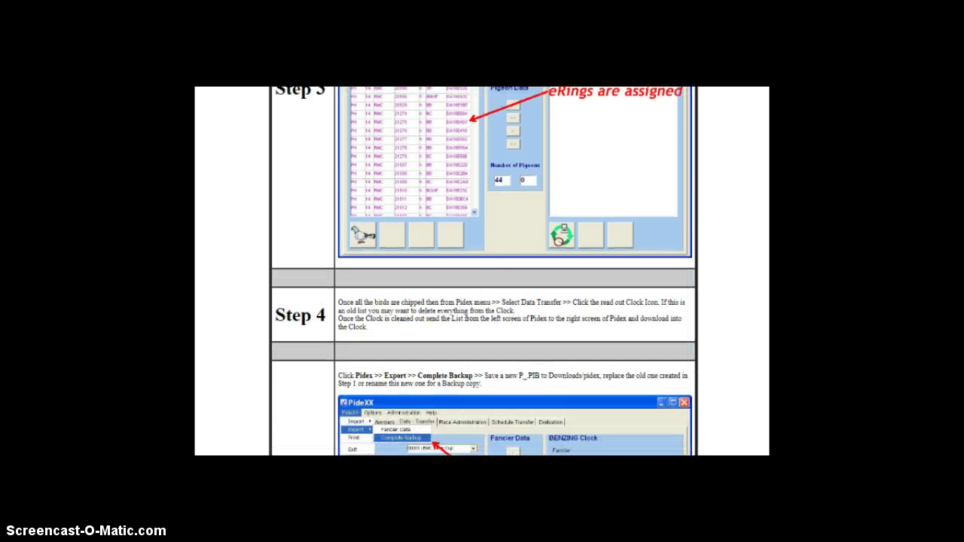
scroll(482, 271, down, 2)
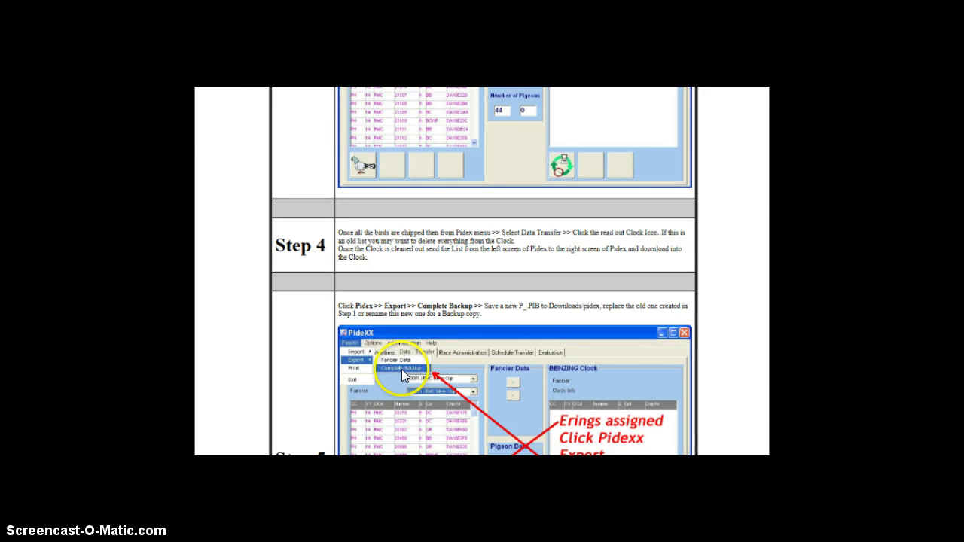
scroll(482, 271, down, 5)
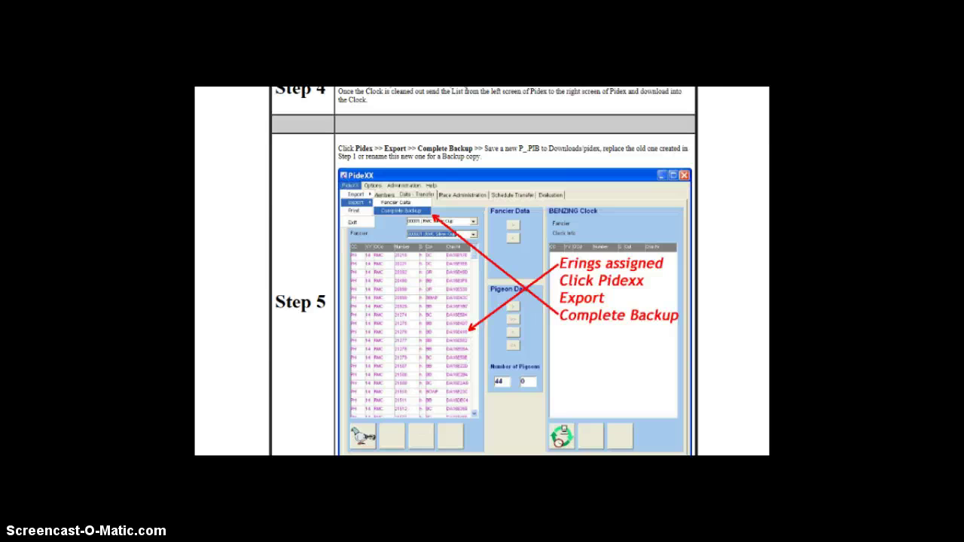
scroll(482, 271, down, 3)
scroll(482, 271, up, 3)
scroll(482, 272, down, 3)
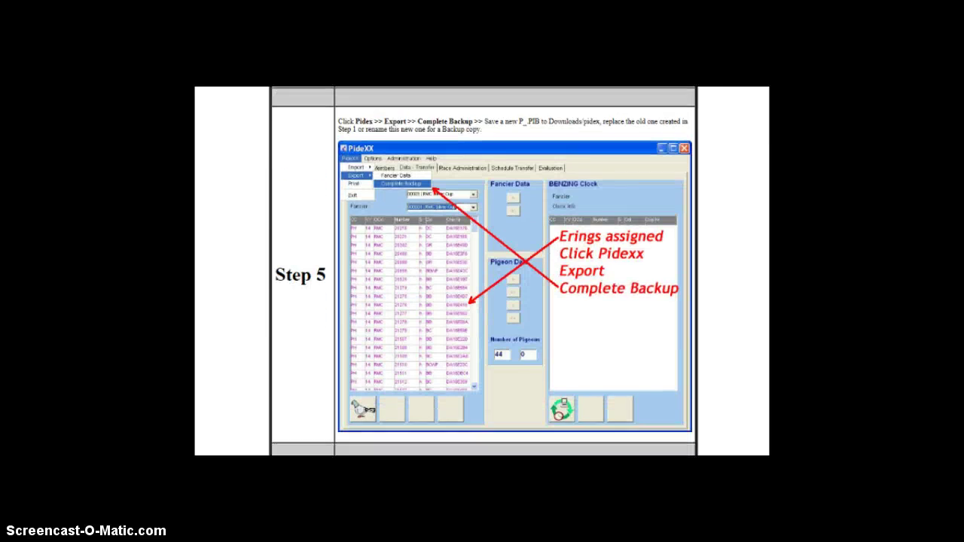
scroll(482, 271, up, 1)
scroll(482, 271, up, 1)
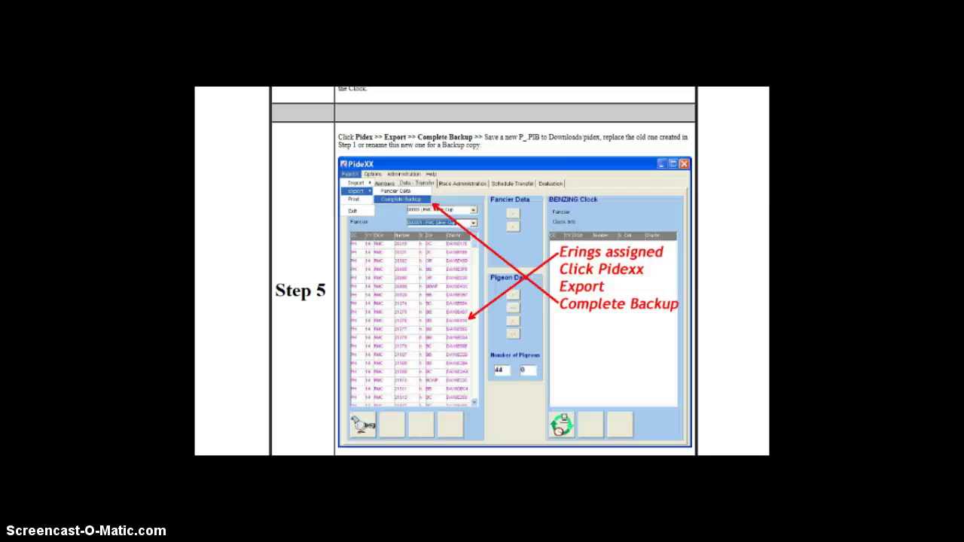
- Scroll to Step 6 with the Select File to Upload box and Upload Bird List link
scroll(484, 272, down, 1)
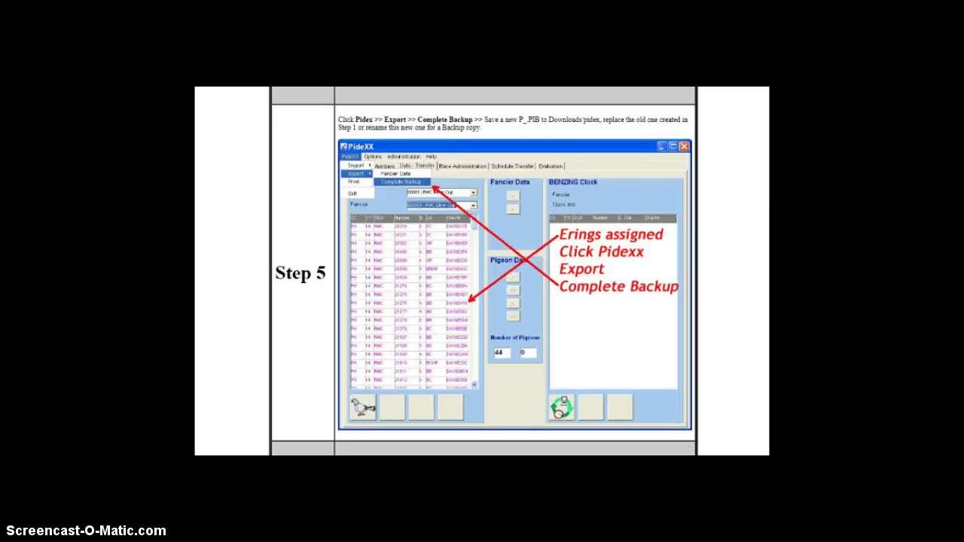
scroll(483, 272, down, 2)
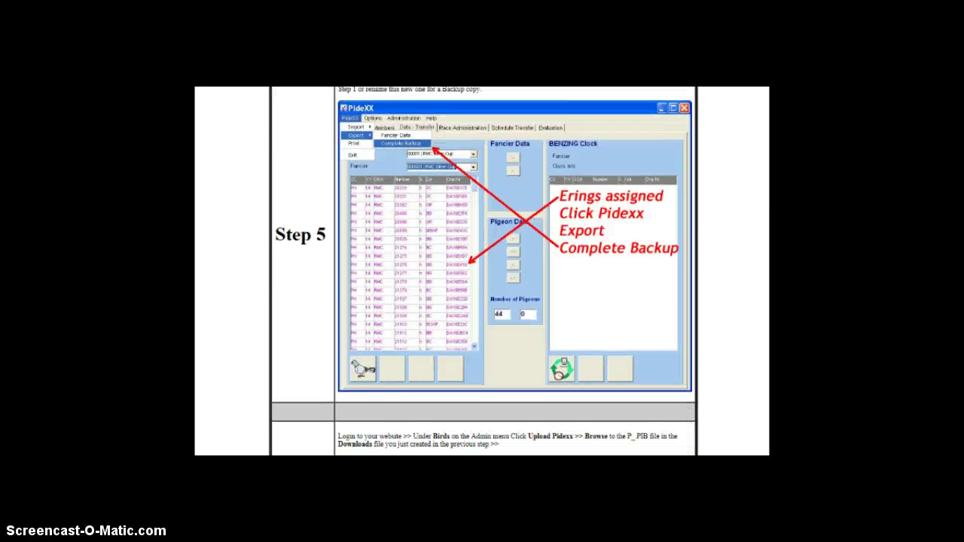
scroll(483, 272, down, 1)
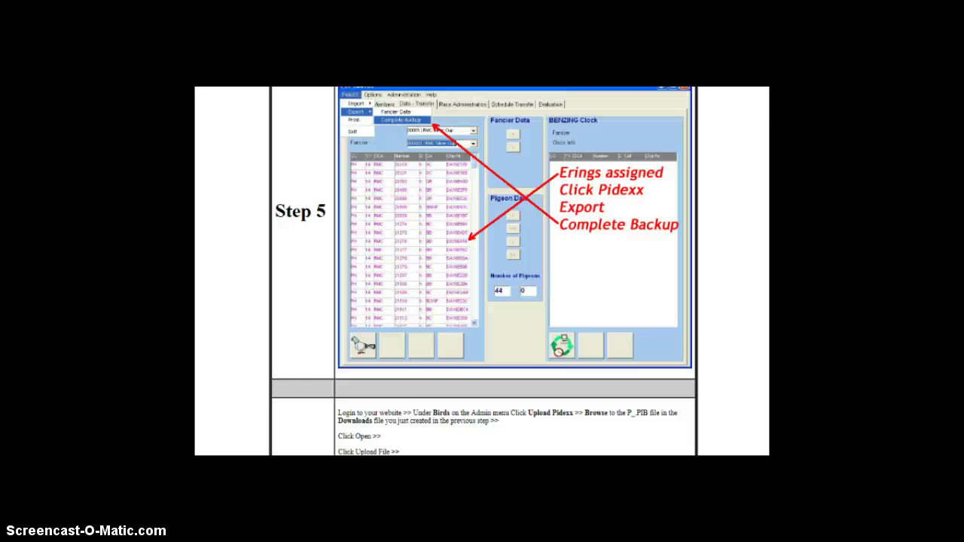
scroll(484, 272, down, 3)
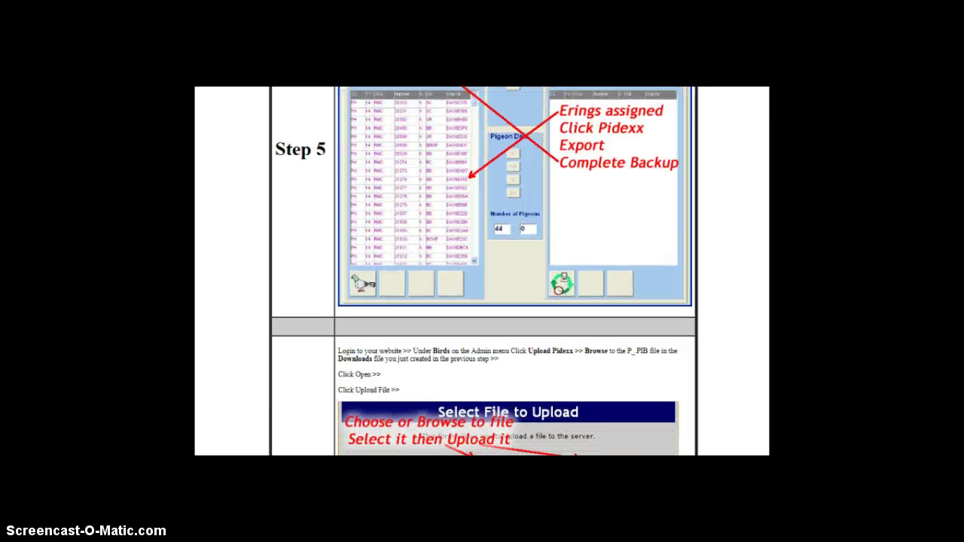
scroll(484, 272, up, 1)
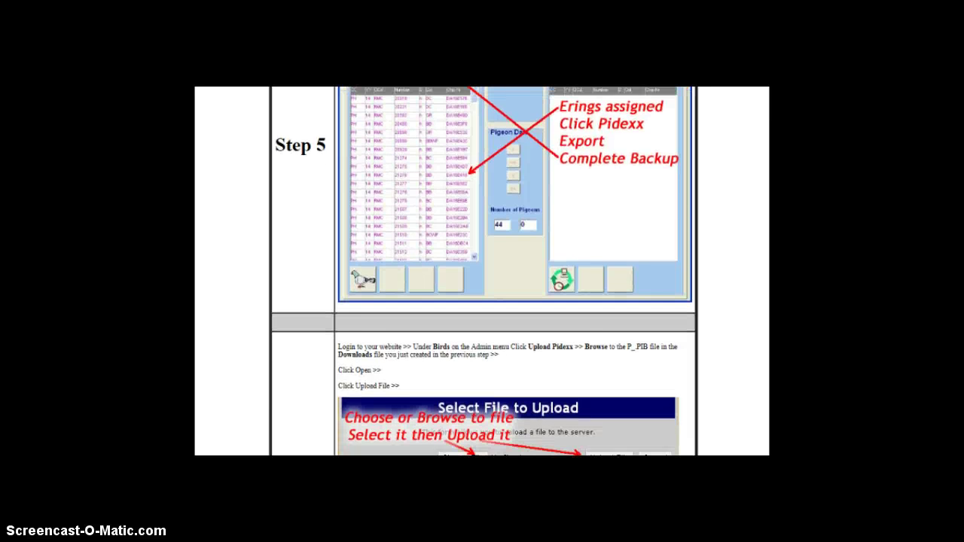
scroll(484, 271, up, 3)
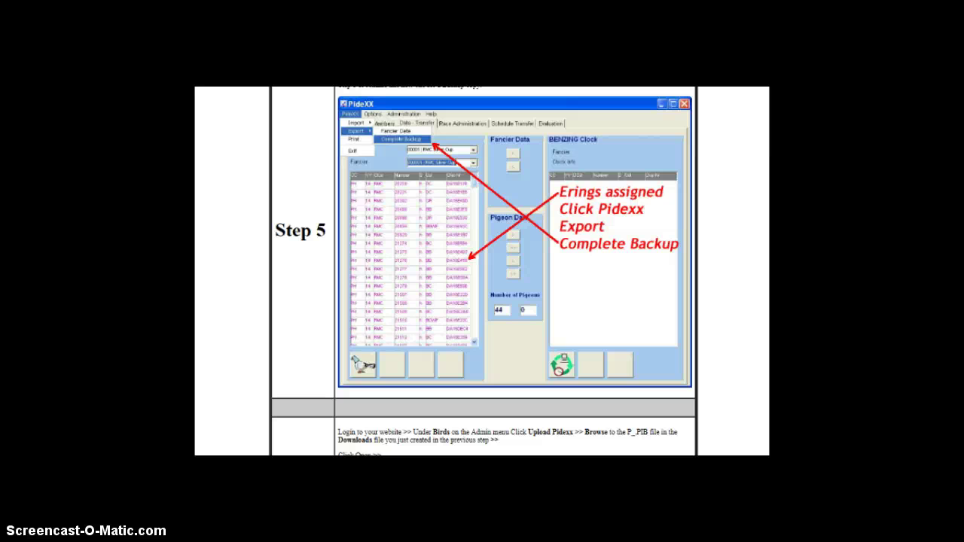
scroll(484, 271, down, 5)
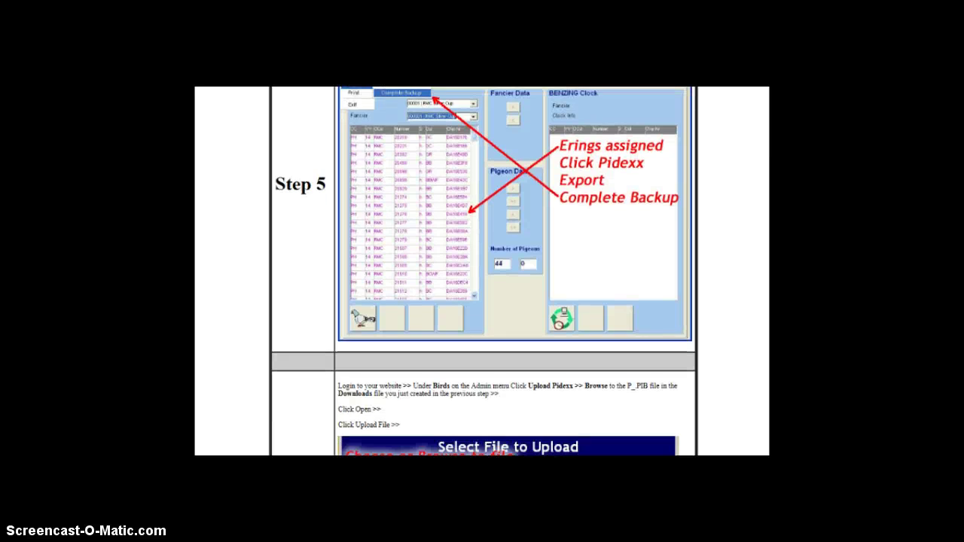
scroll(484, 272, up, 2)
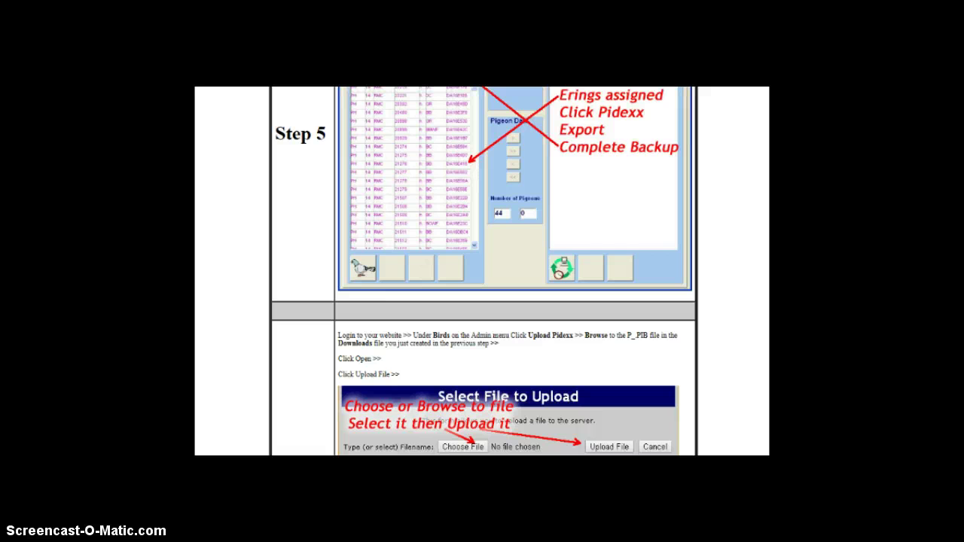
scroll(483, 271, down, 4)
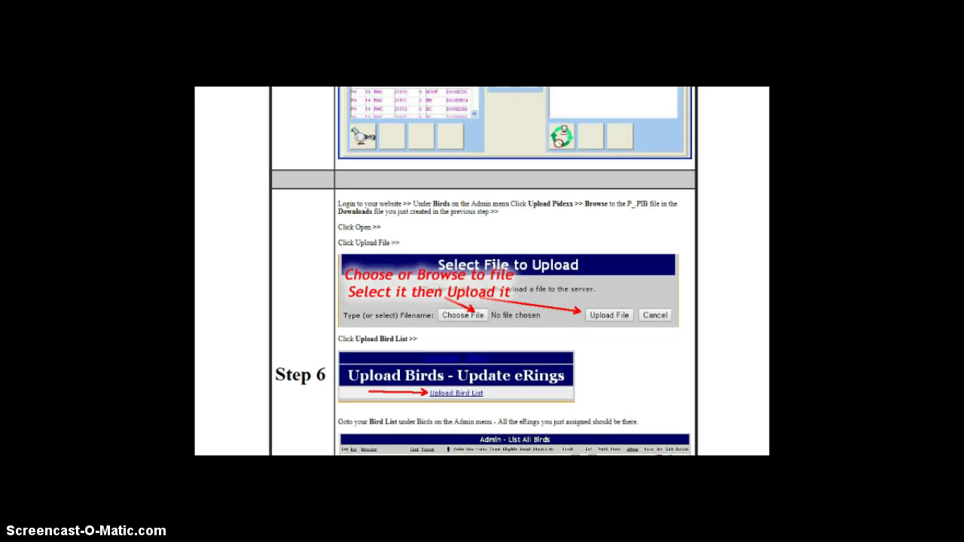
scroll(484, 272, down, 2)
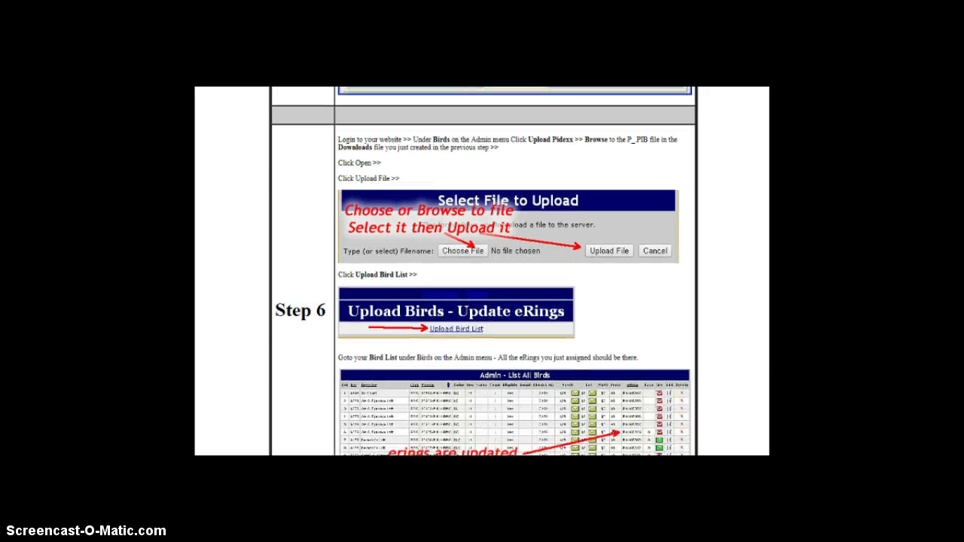
scroll(484, 271, up, 1)
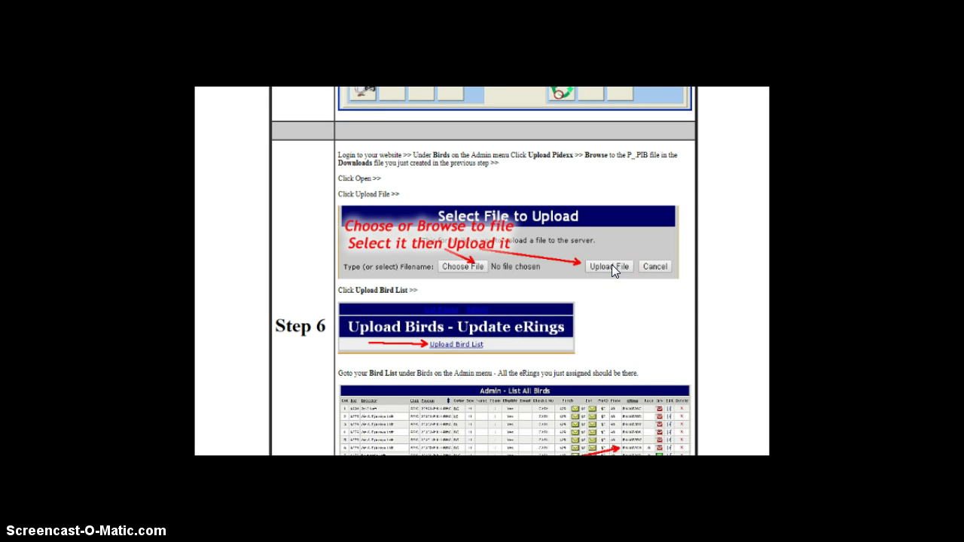
- Scroll to the 'erings are updated' table and the 'Repeat Steps 1 through 6' note
scroll(484, 271, down, 3)
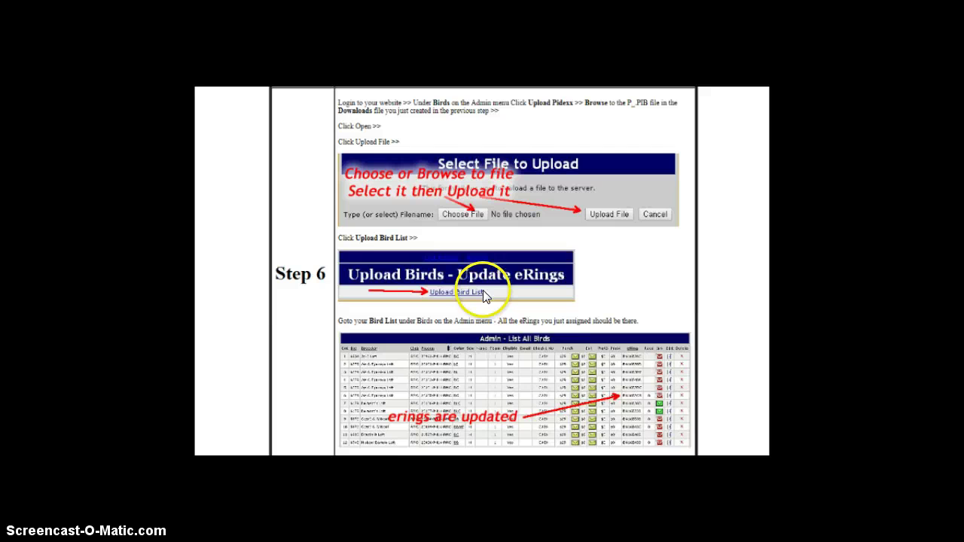
scroll(483, 272, down, 1)
scroll(483, 271, down, 1)
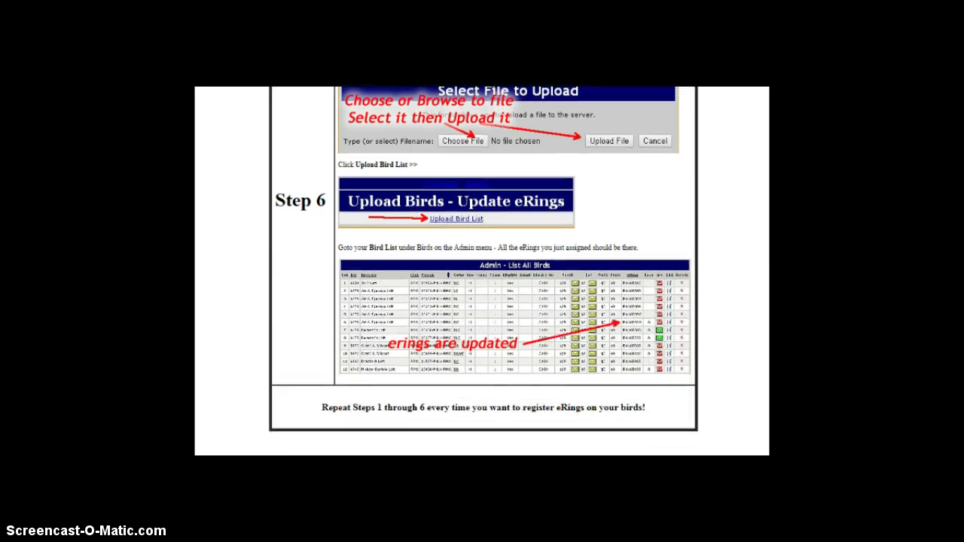